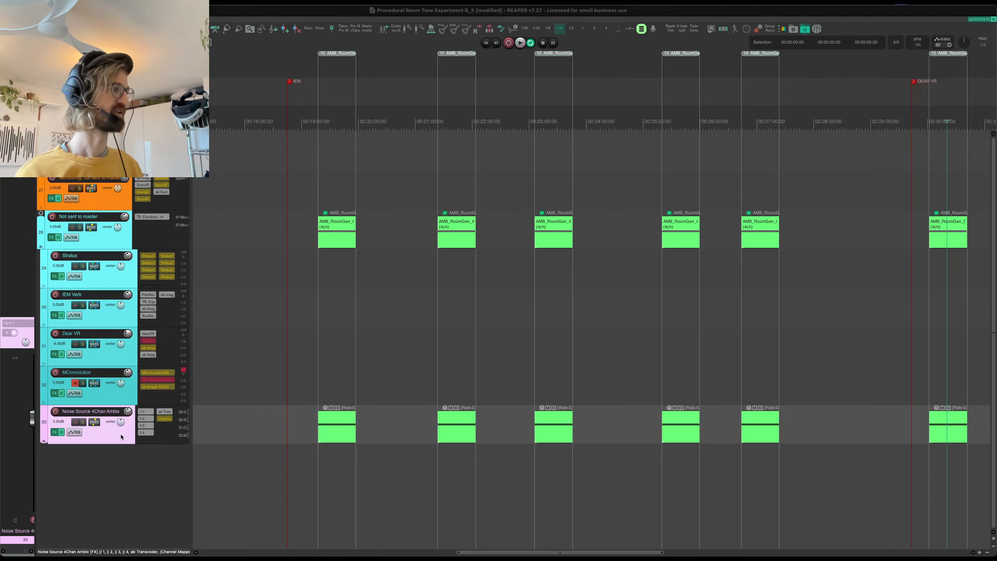
- Zero the Bridgehead head tracker and open Phase Plant 1 in the first parallel container of the Noise Source 4Chan Ambix track
{"action": "left_click", "coordinate": [120, 437]}
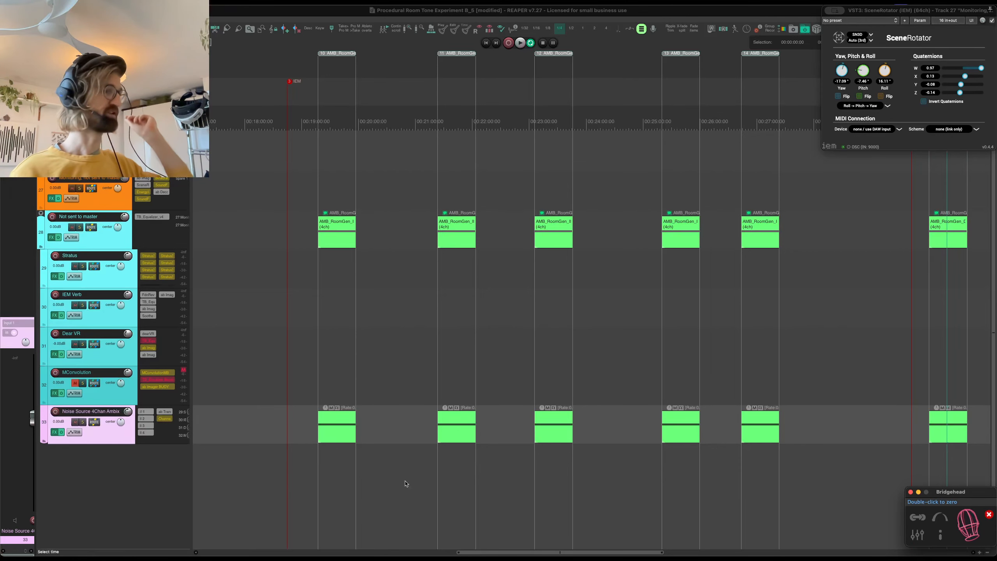
{"action": "double_click", "coordinate": [969, 520]}
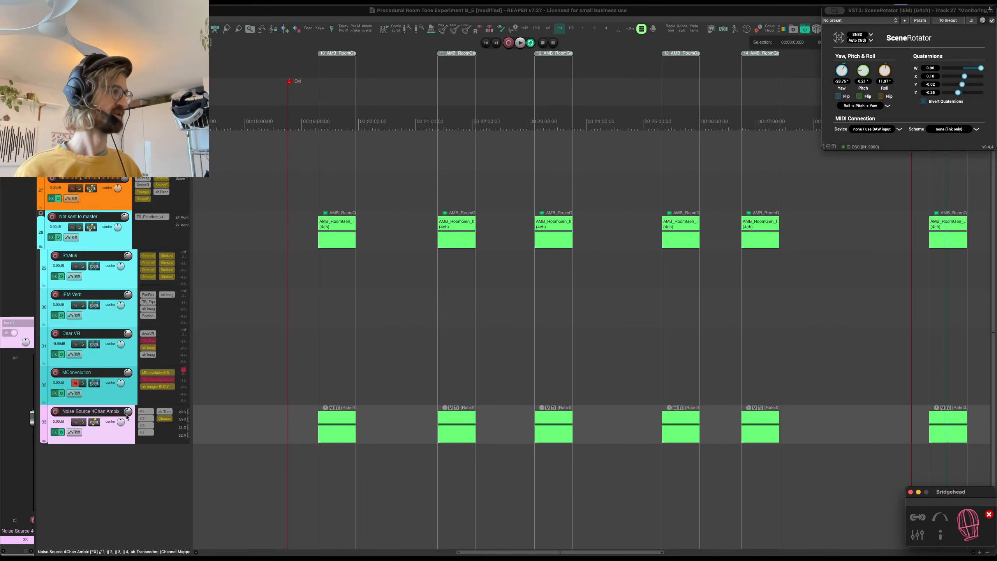
{"action": "key", "text": "f"}
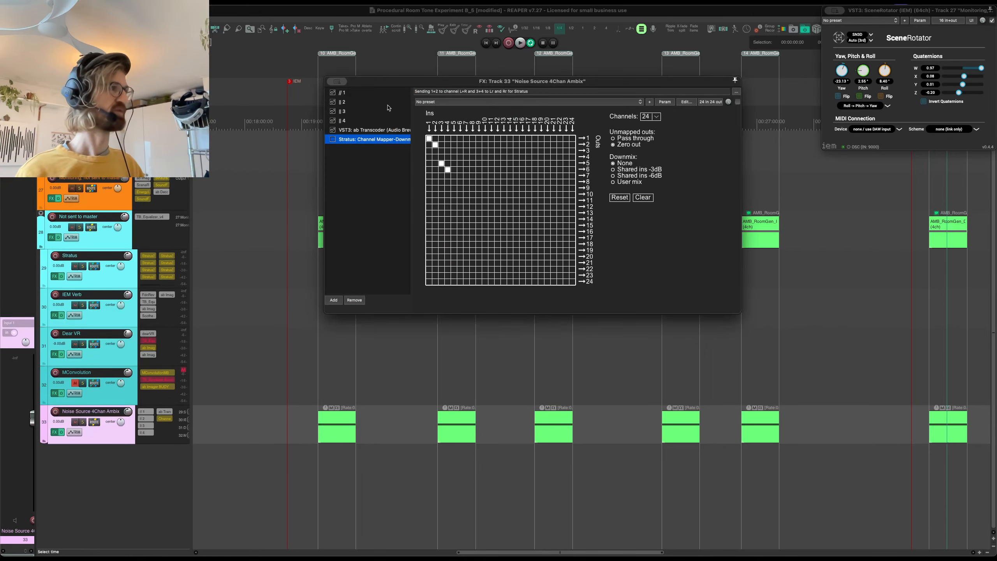
{"action": "left_click", "coordinate": [379, 94]}
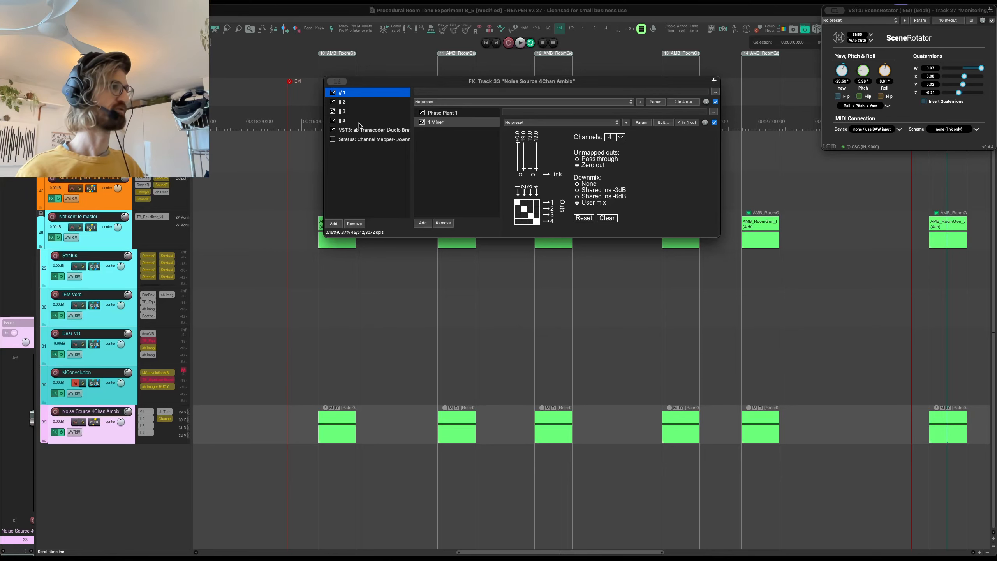
{"action": "left_click", "coordinate": [474, 113]}
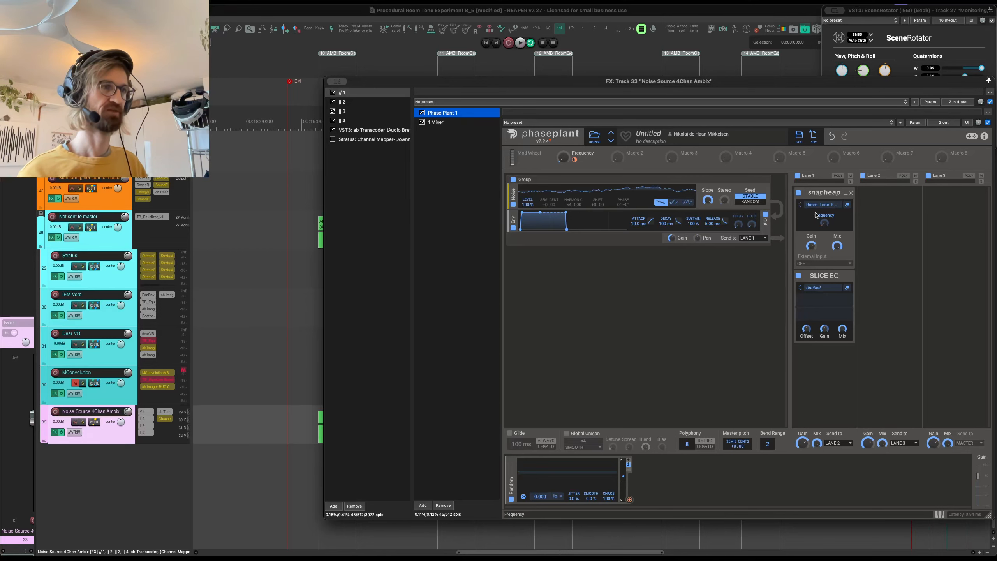
- Inspect the Snap Heap in Phase Plant 1's first lane and the Slice EQ curve on Parallel Bus 1a
{"action": "left_click", "coordinate": [847, 205]}
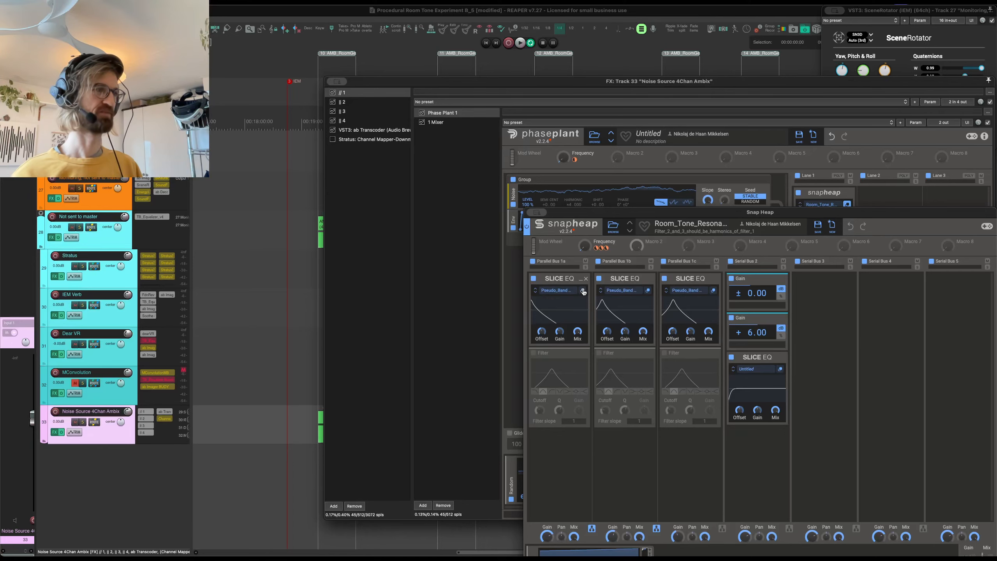
{"action": "left_click", "coordinate": [583, 291]}
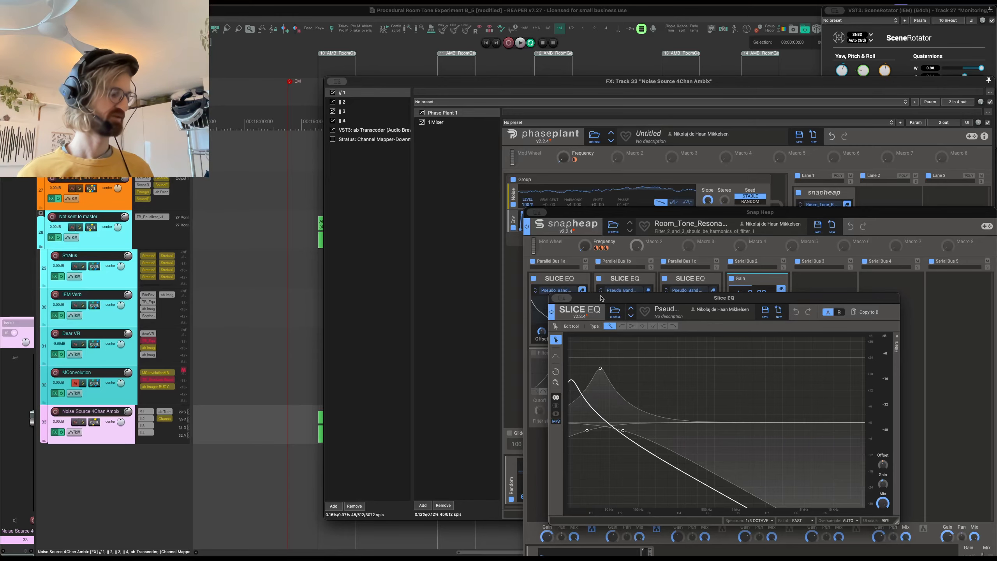
{"action": "key", "text": "Escape"}
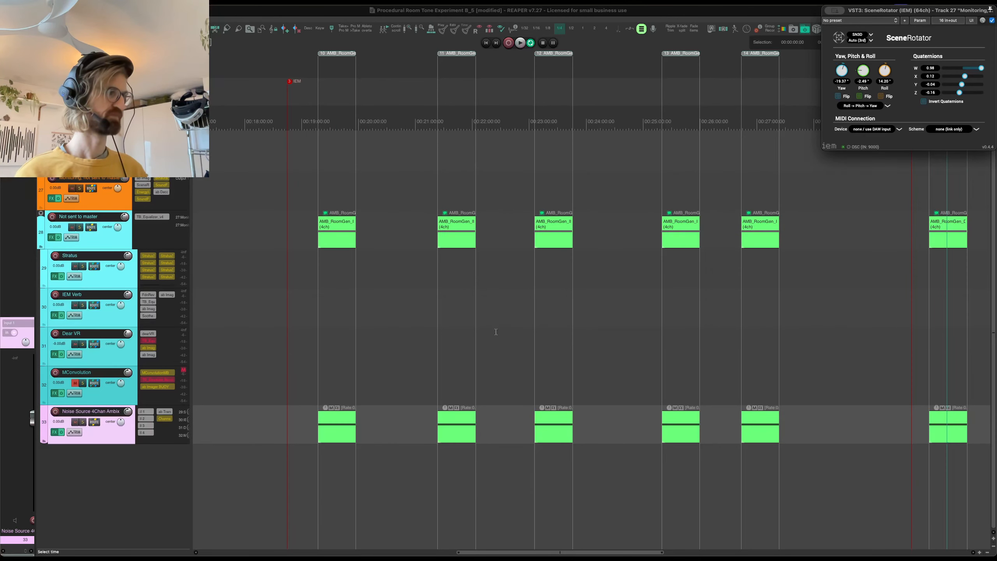
- Reopen the noise source's effect chain and examine how Snap Heap's Frequency macro relates to its three parallel Slice EQs
{"action": "left_click", "coordinate": [54, 432]}
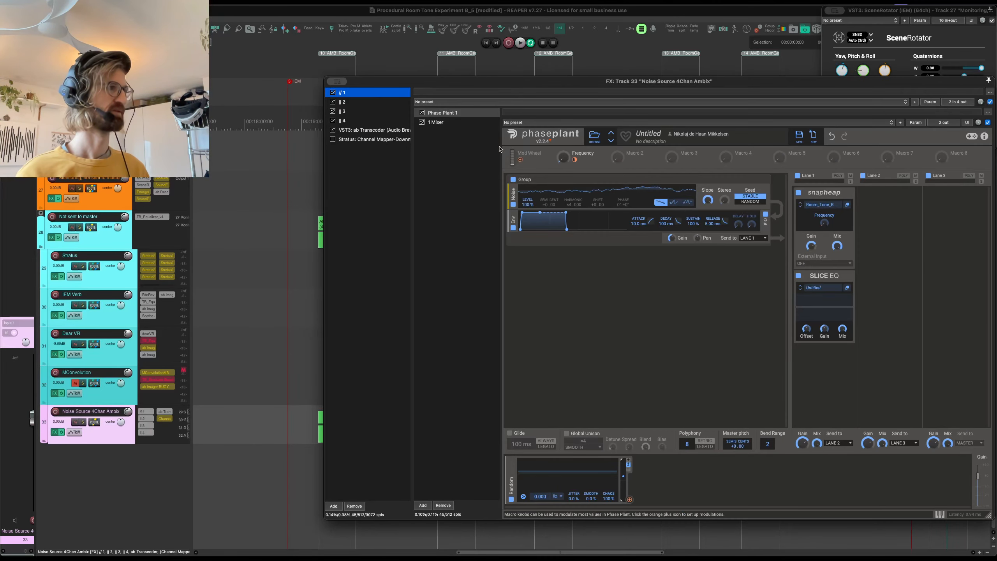
{"action": "left_click", "coordinate": [848, 204]}
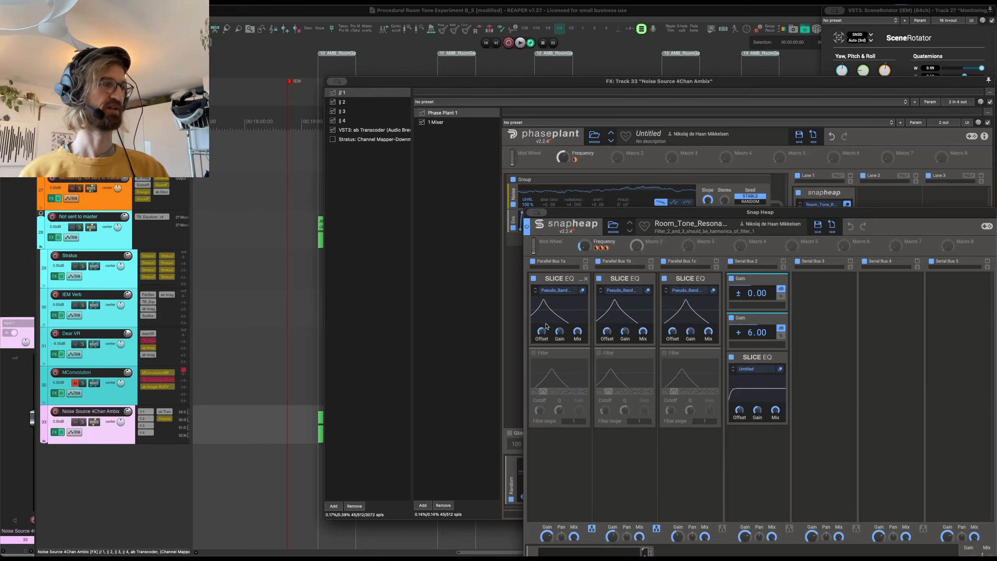
{"action": "mouse_move", "coordinate": [599, 247]}
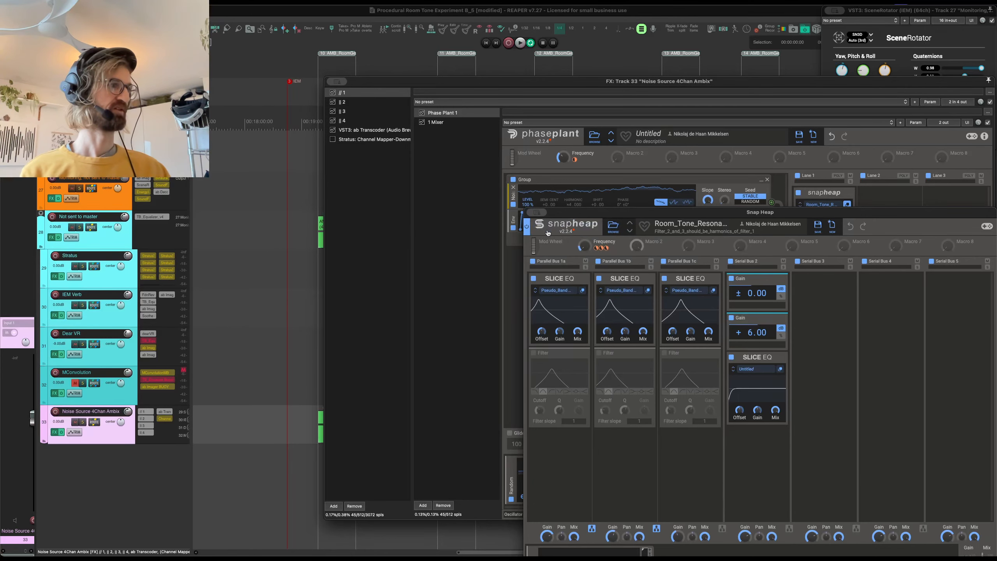
{"action": "key", "text": "Escape"}
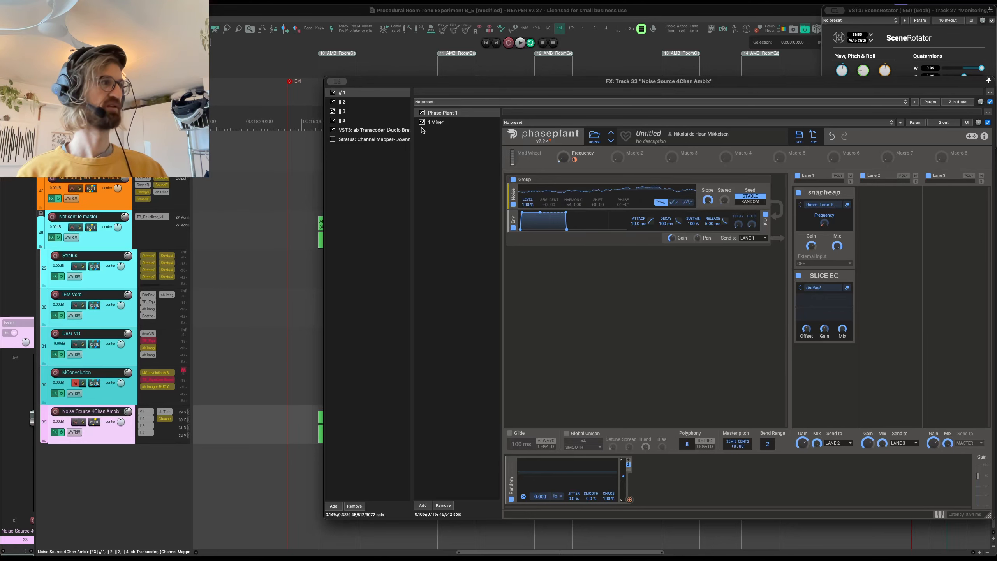
- Compare the Phase Plant generators in the second and third parallel containers with the one in the first
{"action": "left_click", "coordinate": [382, 102]}
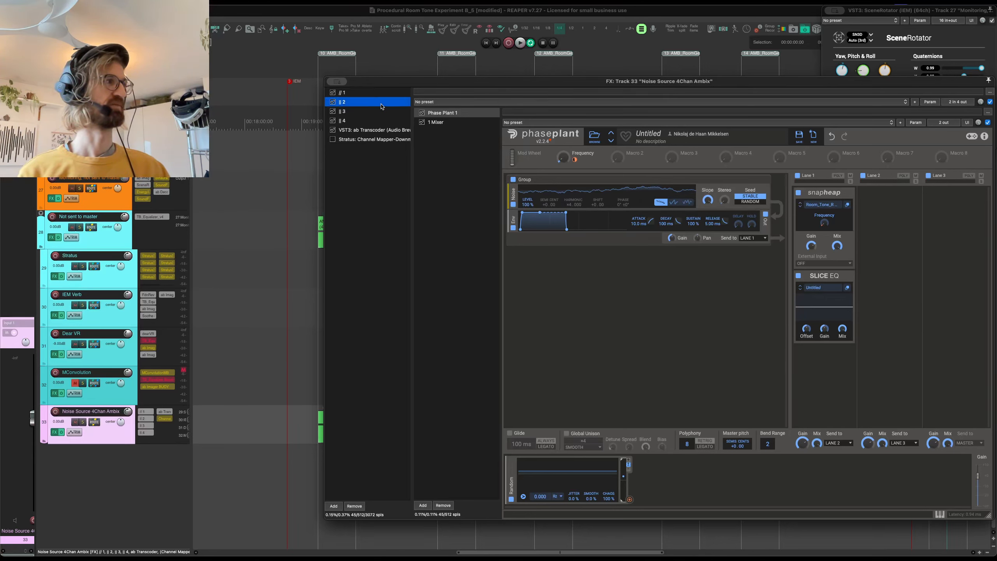
{"action": "left_click", "coordinate": [381, 111]}
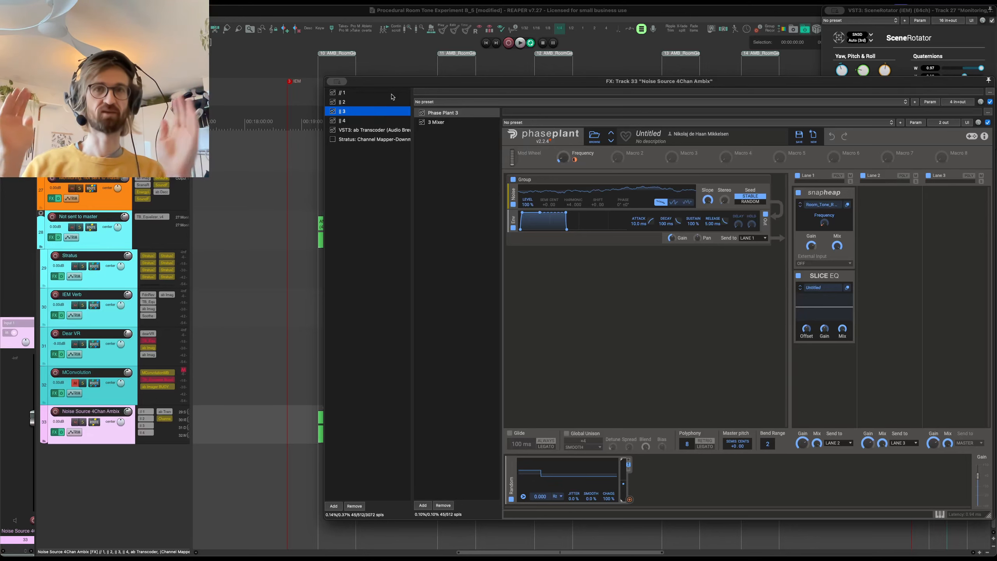
{"action": "left_click", "coordinate": [391, 96]}
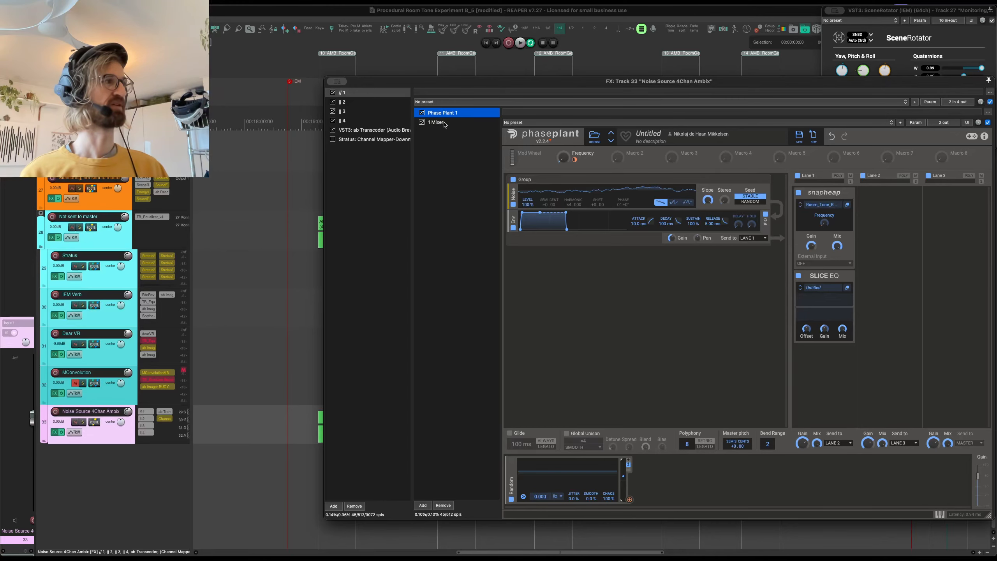
- Examine the channel routing of 1 Mixer and 2 Mixer and the input and output formats of ab Transcoder
{"action": "left_click", "coordinate": [444, 123]}
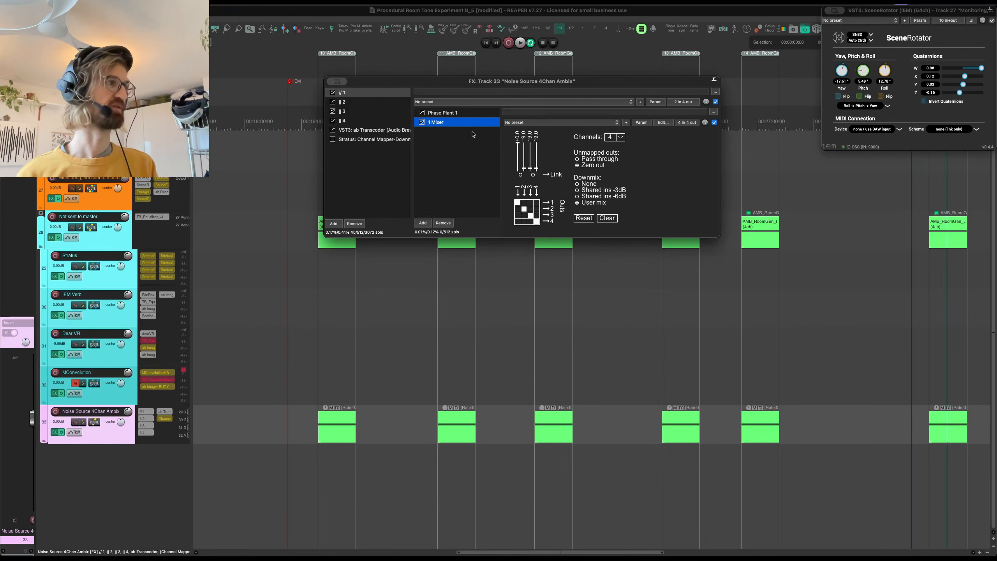
{"action": "left_click", "coordinate": [361, 103]}
{"action": "left_click", "coordinate": [457, 122]}
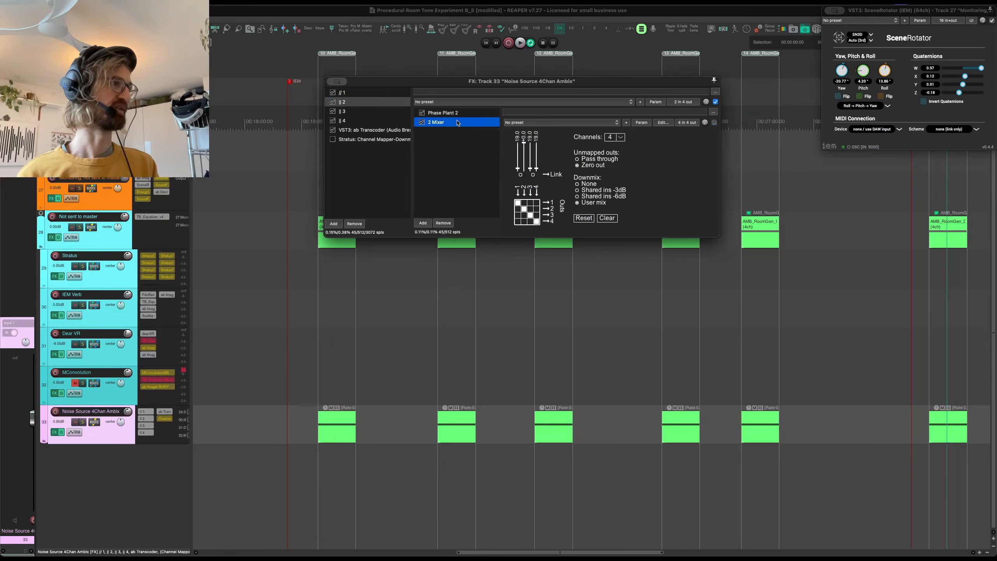
{"action": "left_click", "coordinate": [355, 134]}
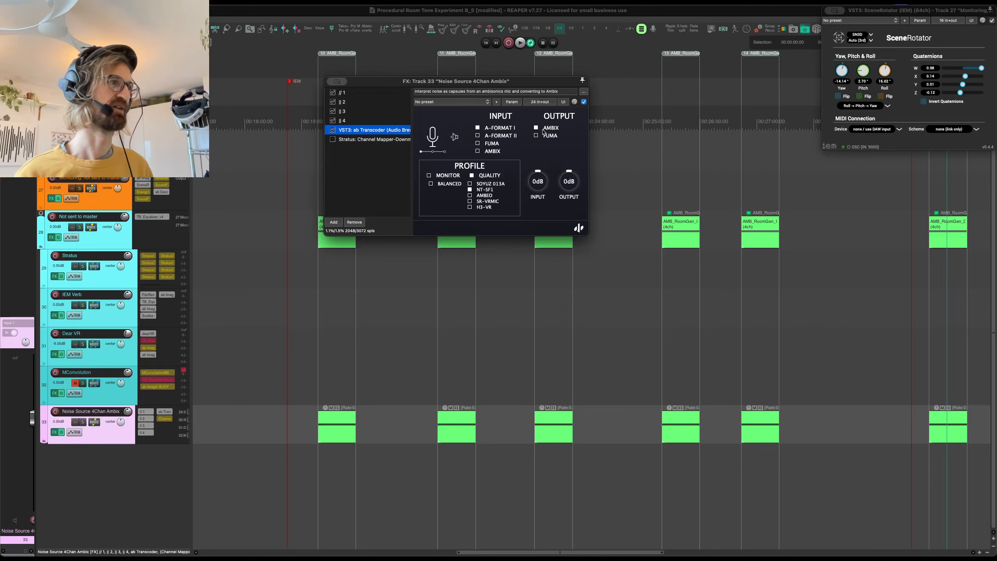
{"action": "mouse_move", "coordinate": [553, 131]}
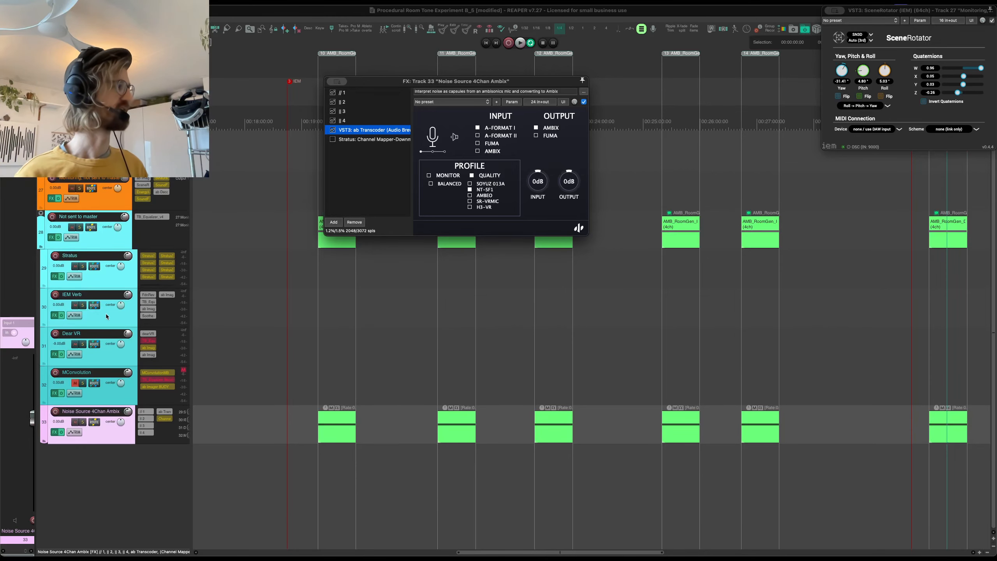
- Audition the AMB_RoomGen_IEM_Largest_Lp_01 item with the IEM Verb track's effects temporarily bypassed
{"action": "left_click", "coordinate": [62, 316]}
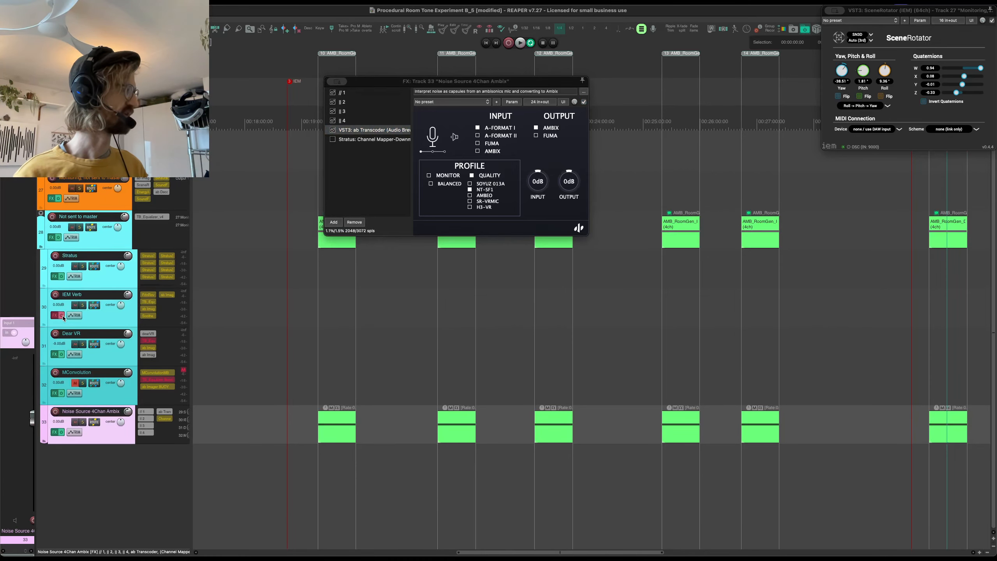
{"action": "key", "text": "space"}
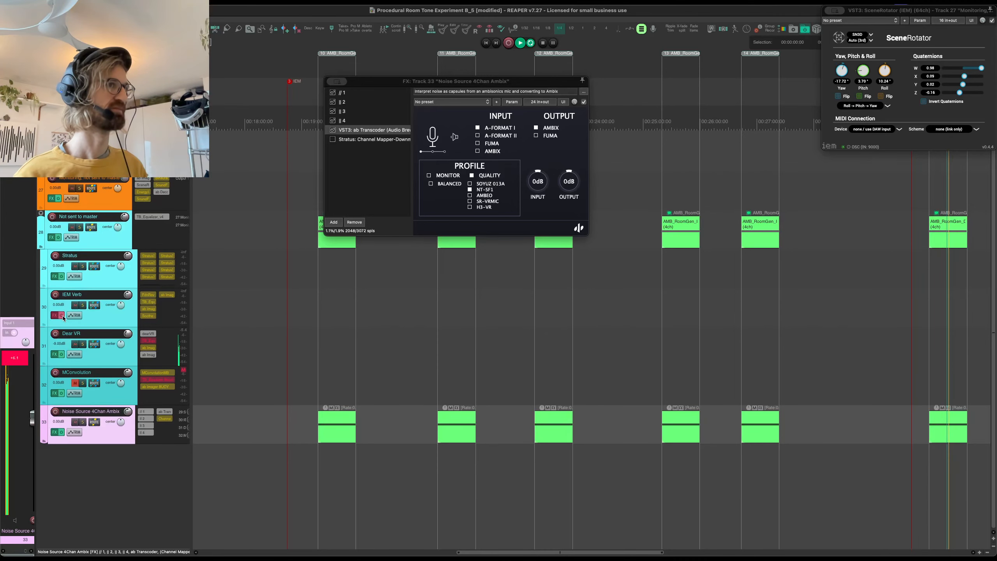
{"action": "key", "text": "space"}
{"action": "scroll", "coordinate": [345, 290], "scroll_direction": "left", "scroll_amount": 6}
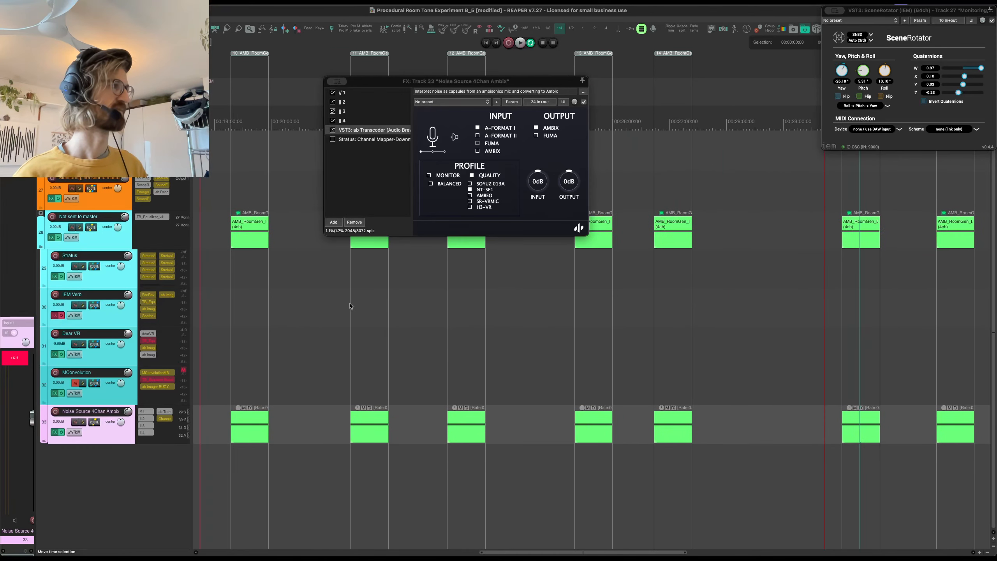
{"action": "left_click", "coordinate": [251, 234]}
{"action": "key", "text": "space"}
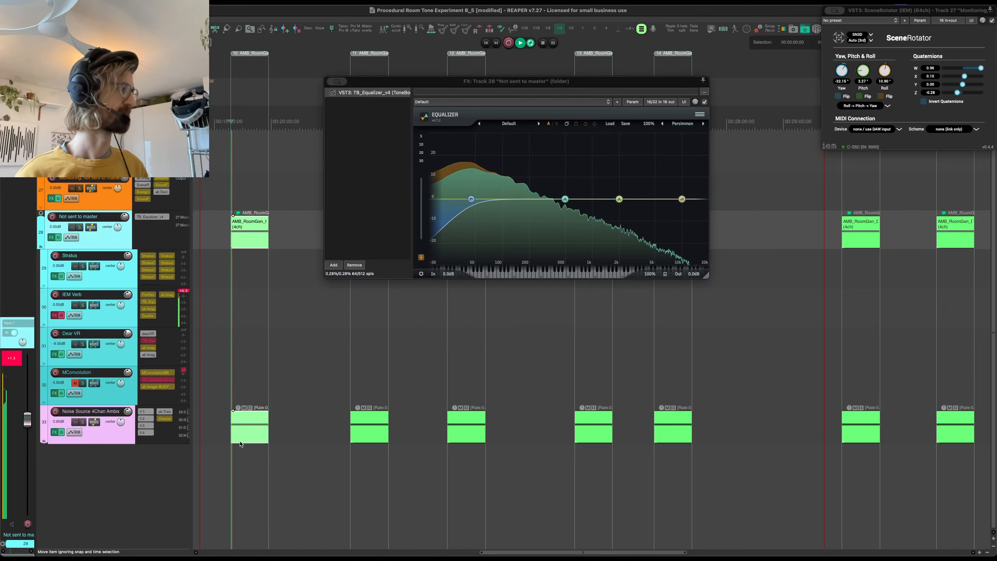
{"action": "scroll", "coordinate": [219, 397], "scroll_direction": "left", "scroll_amount": 1}
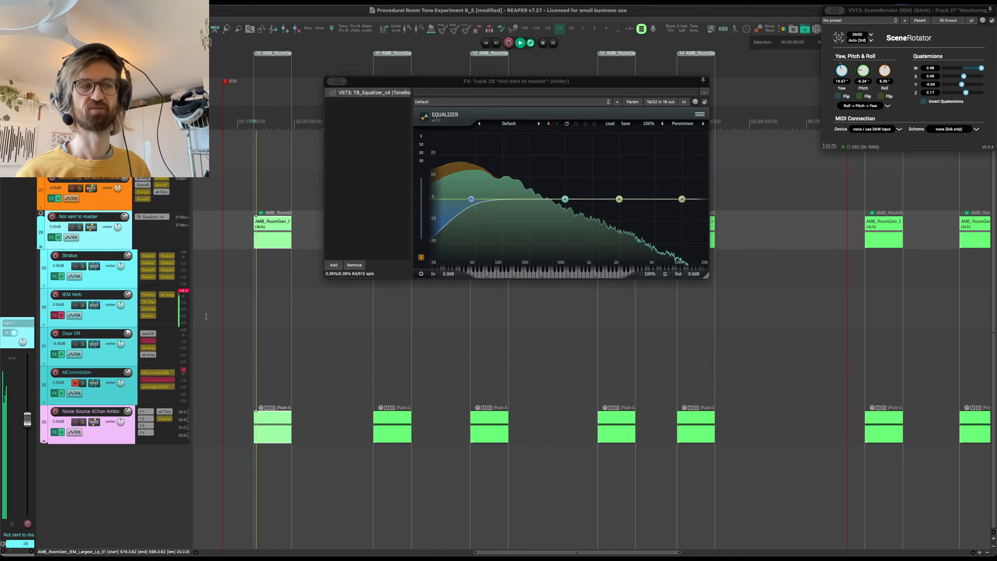
{"action": "key", "text": "space"}
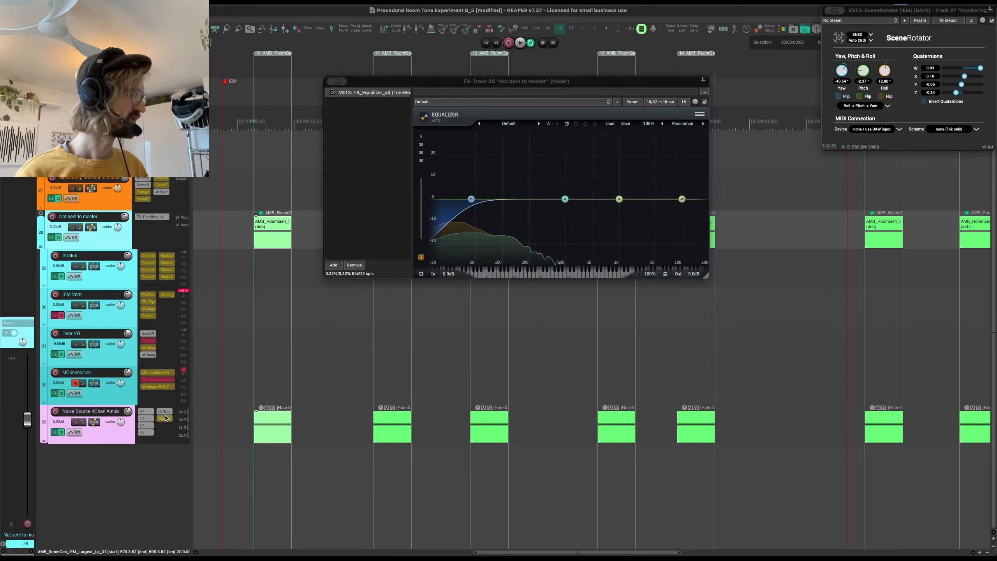
{"action": "left_click", "coordinate": [63, 318]}
- Show the FdnReverb settings on the IEM Verb track and move the effects window clear of the first items
{"action": "left_click", "coordinate": [93, 314]}
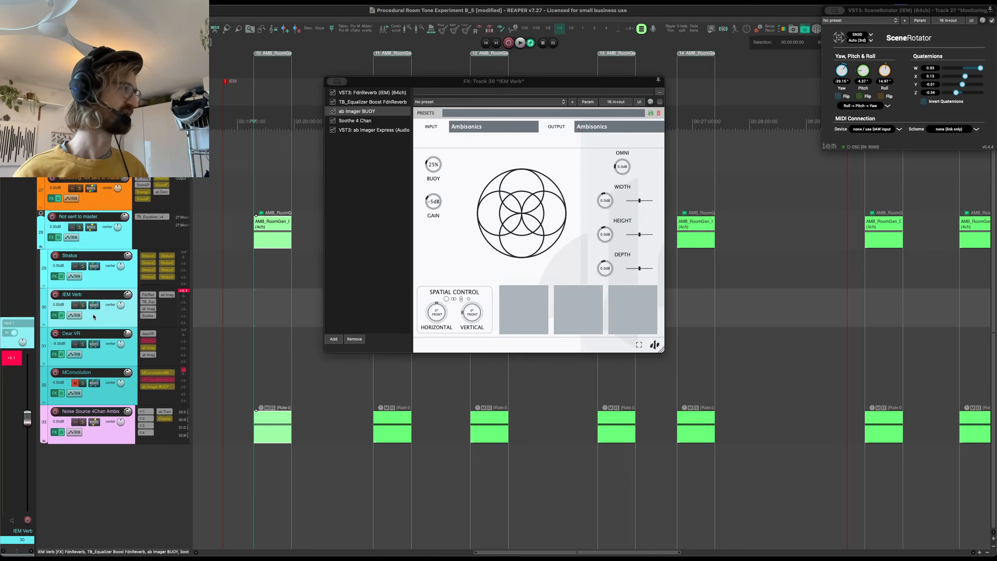
{"action": "left_click", "coordinate": [373, 94]}
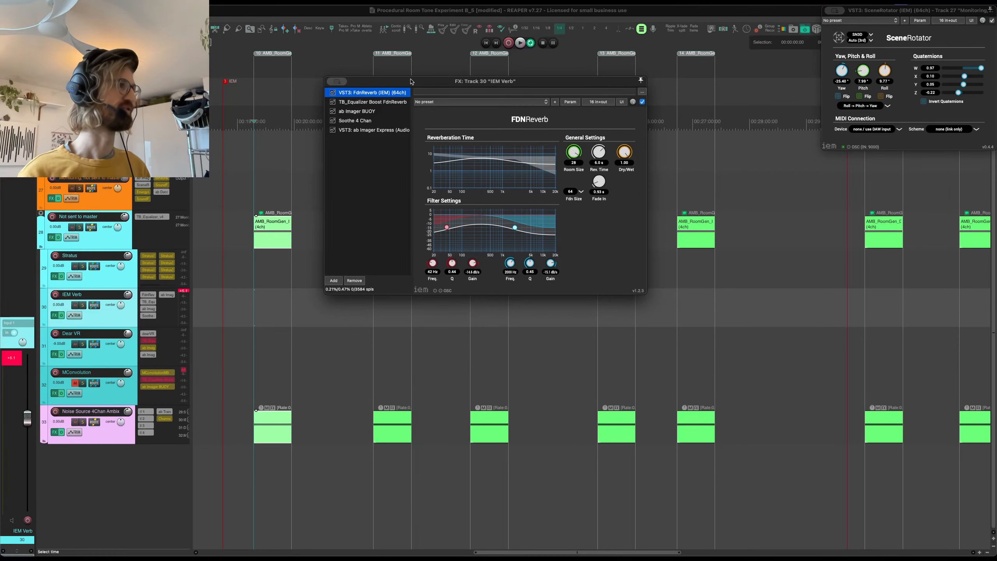
{"action": "left_click_drag", "start_coordinate": [412, 81], "coordinate": [514, 120]}
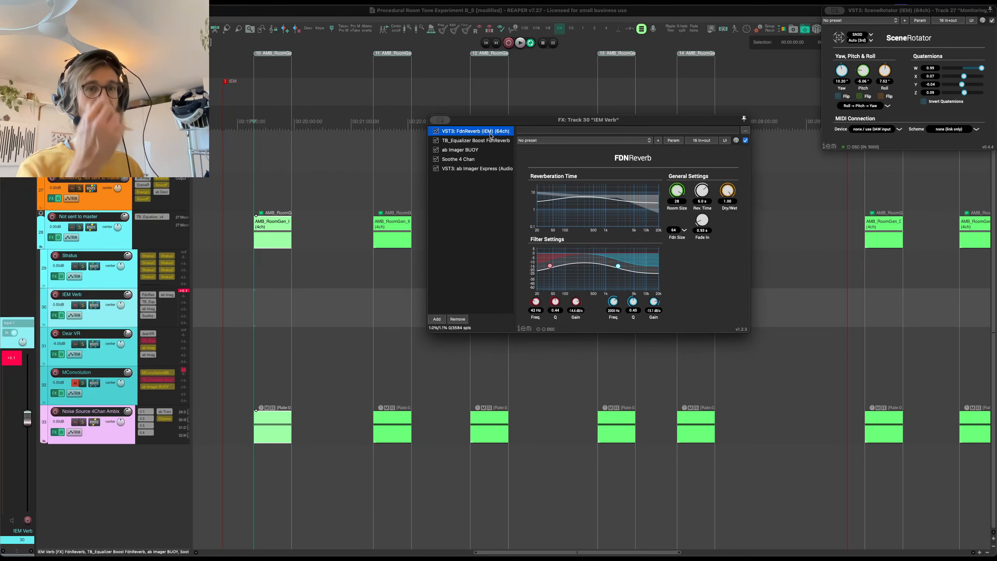
- Play the largest room item through the reverb and set the IEM Verb track's ab Imager BUOY gain to -3 dB
{"action": "key", "text": "space"}
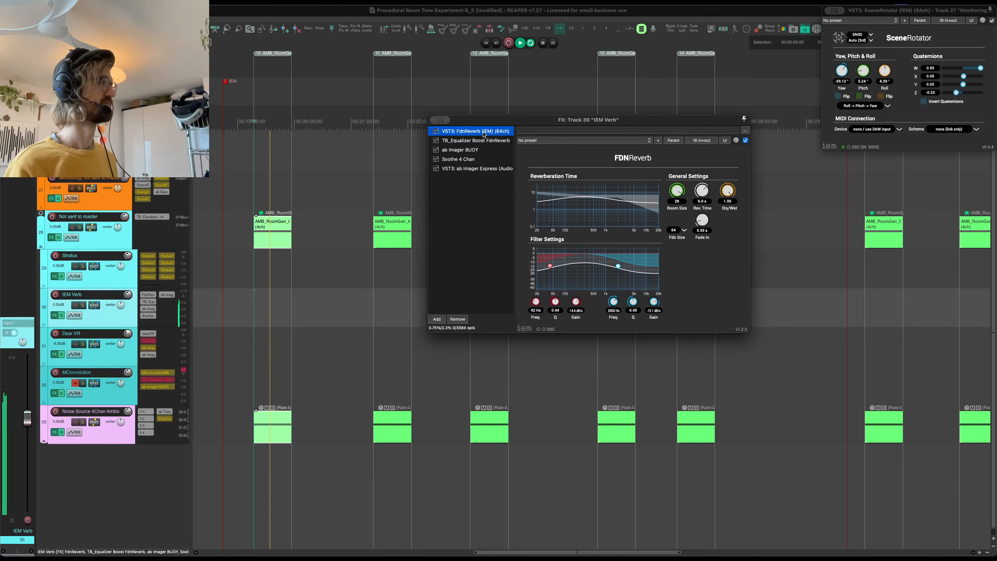
{"action": "left_click", "coordinate": [449, 149]}
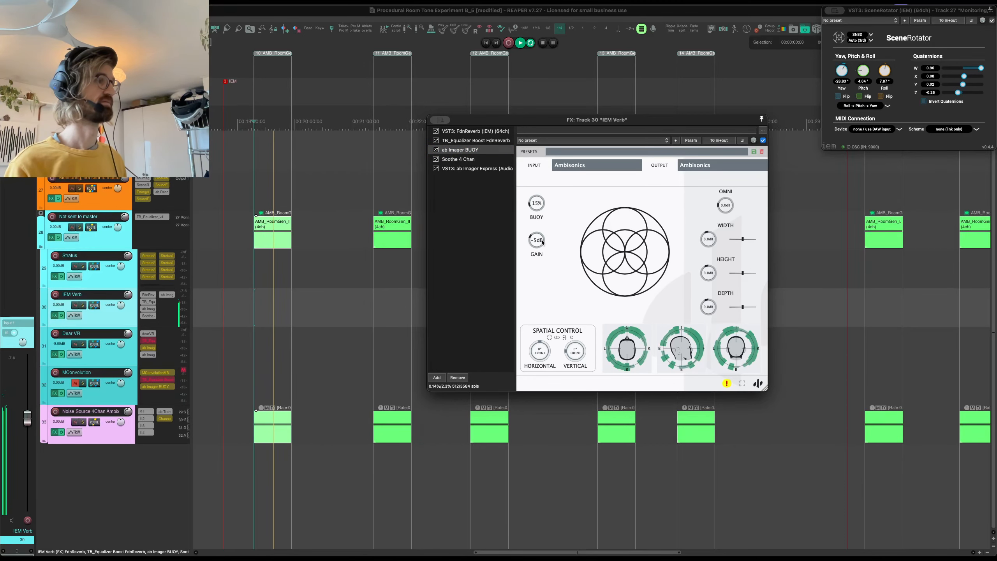
{"action": "left_click_drag", "start_coordinate": [543, 243], "coordinate": [541, 238]}
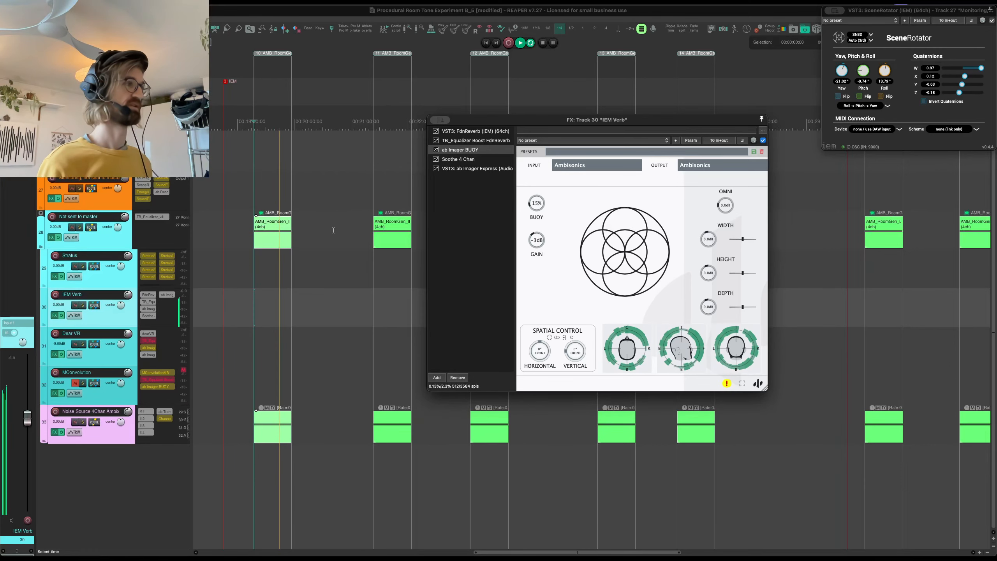
- Audition the AMB_RoomGen_IEM_Large_Lp_01 and AMB_RoomGen_IEM_Medium_Lp_01 items, moving the monitoring track's effects window out of their way
{"action": "left_click", "coordinate": [380, 194]}
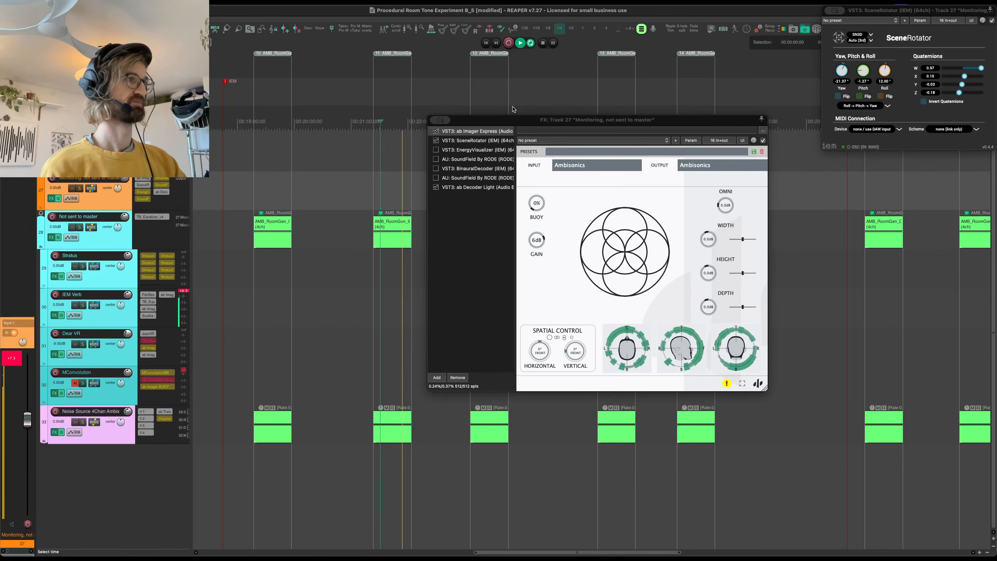
{"action": "left_click_drag", "start_coordinate": [511, 120], "coordinate": [705, 268]}
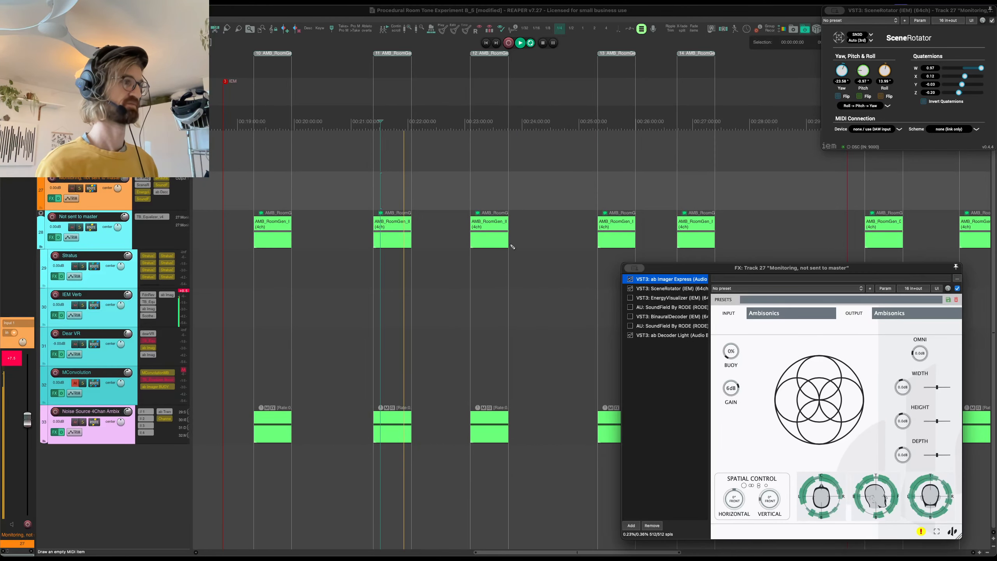
{"action": "scroll", "coordinate": [512, 246], "scroll_direction": "up", "scroll_amount": 1}
{"action": "scroll", "coordinate": [512, 247], "scroll_direction": "up", "scroll_amount": 4}
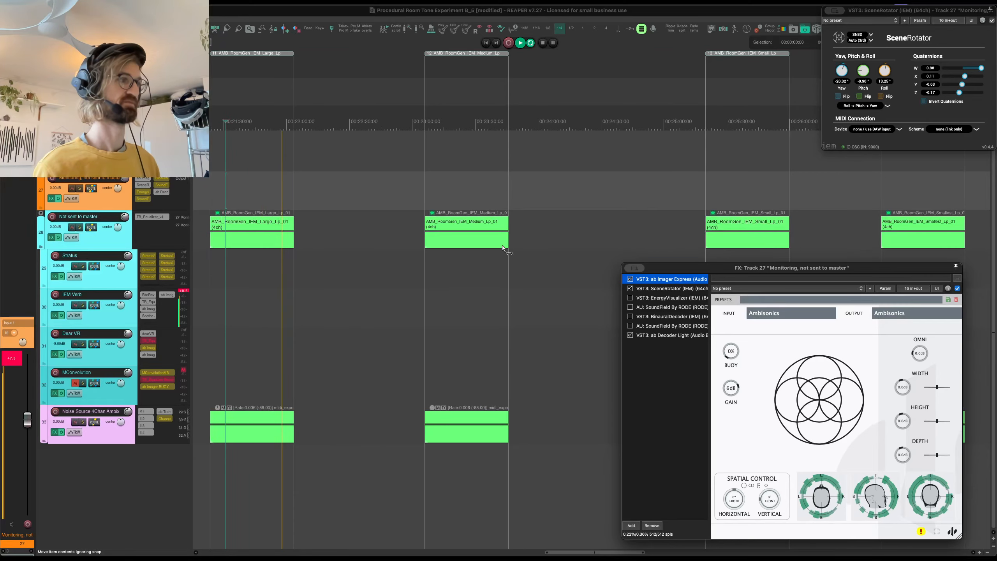
{"action": "left_click", "coordinate": [444, 185]}
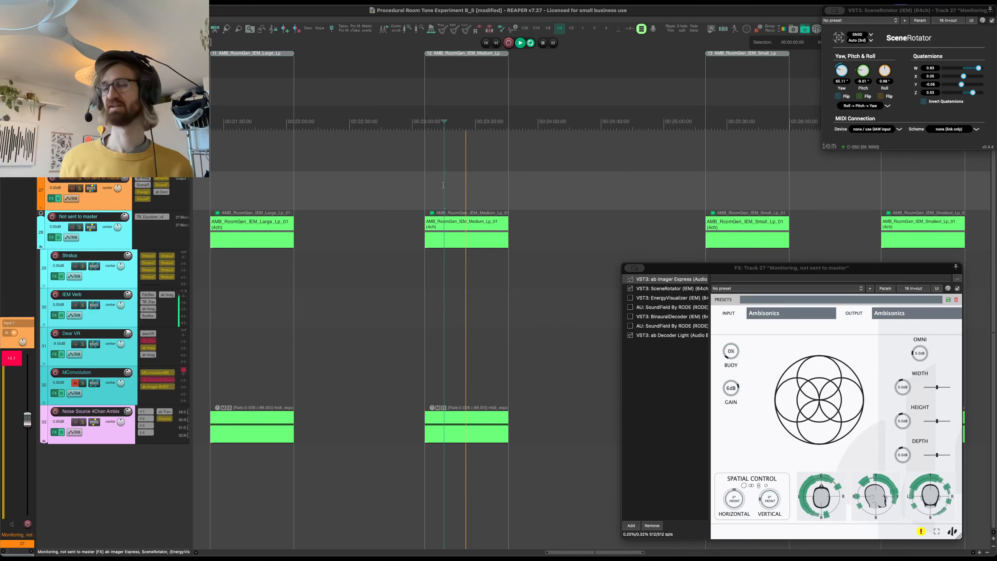
- Stop playback and show the Soothe 4 Chan container on the IEM Verb track, moving the effects window to the middle of the timeline
{"action": "key", "text": "space"}
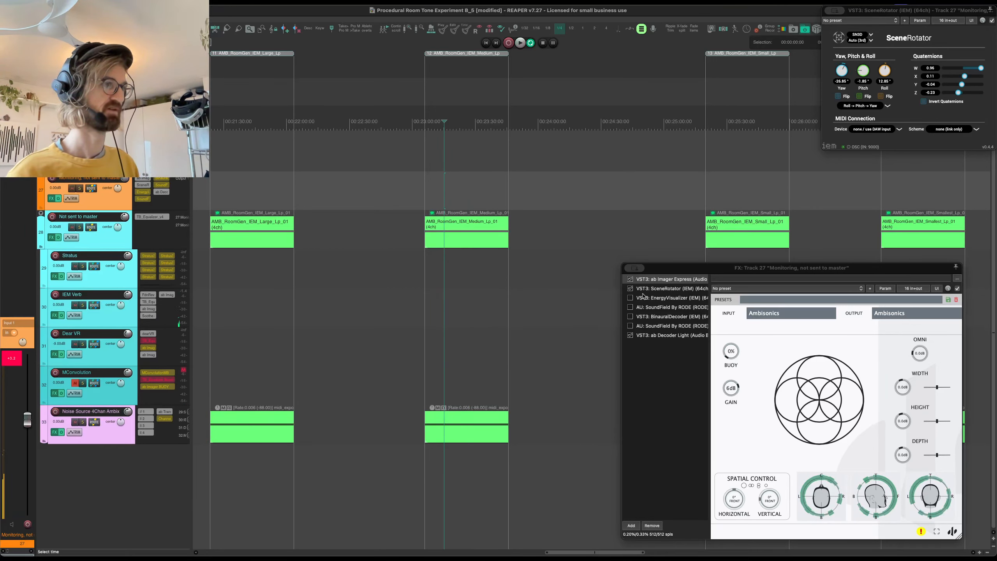
{"action": "left_click", "coordinate": [121, 314]}
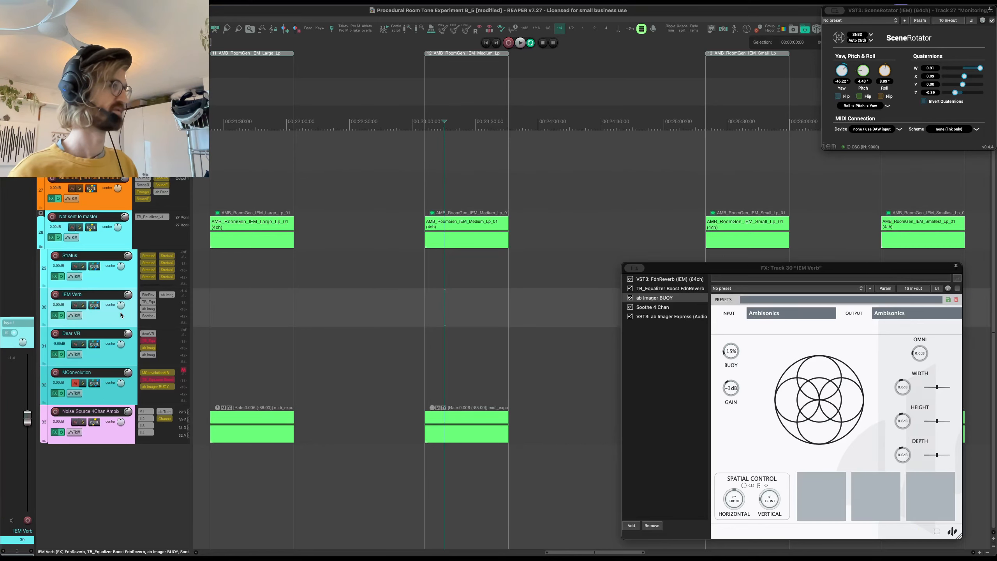
{"action": "left_click", "coordinate": [118, 242]}
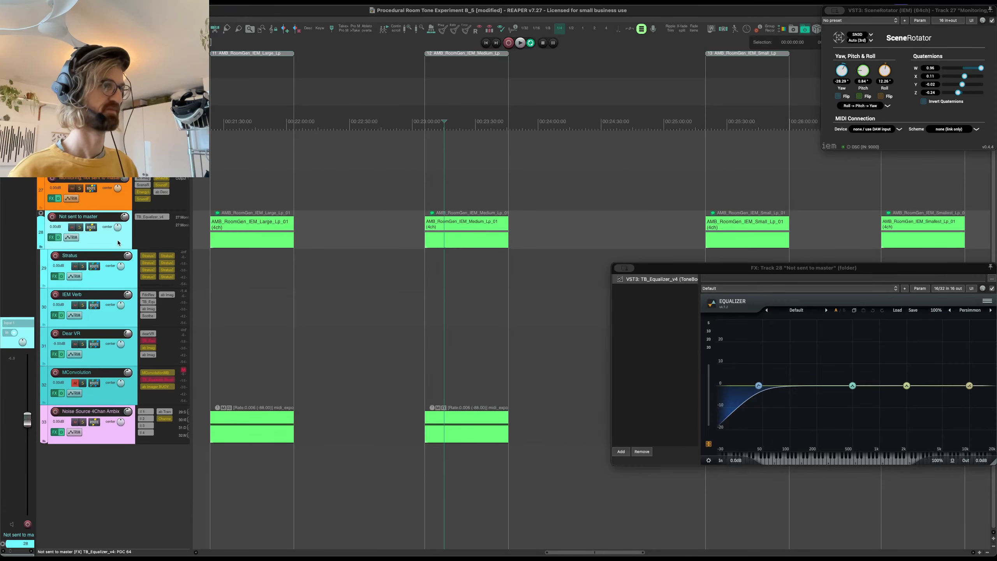
{"action": "left_click", "coordinate": [120, 318]}
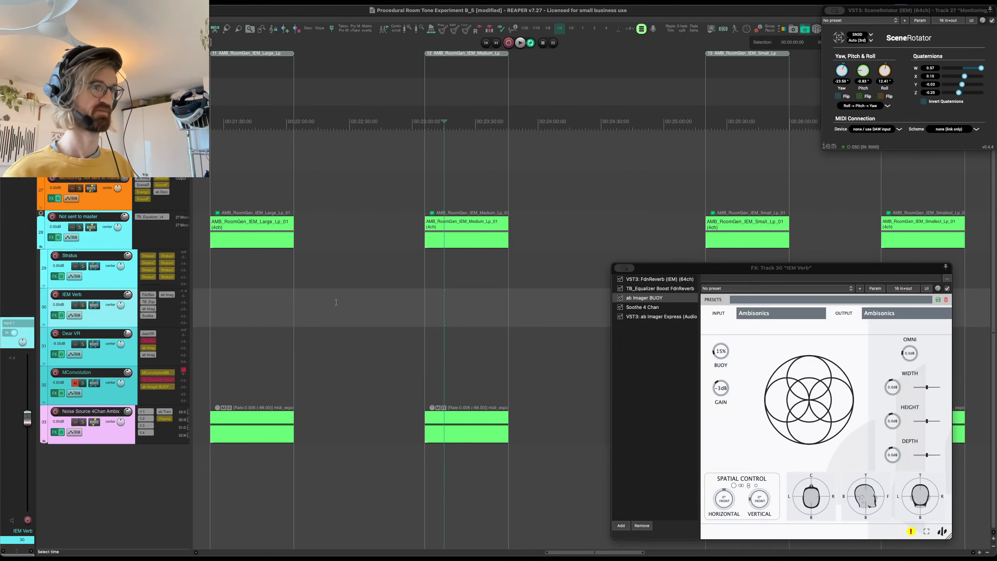
{"action": "left_click", "coordinate": [658, 311]}
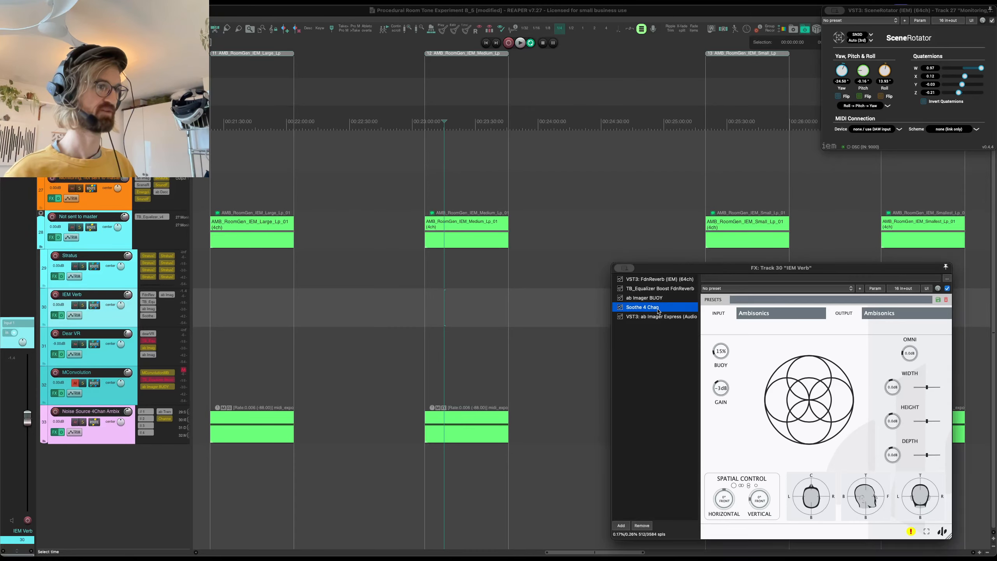
{"action": "left_click_drag", "start_coordinate": [667, 271], "coordinate": [542, 212]}
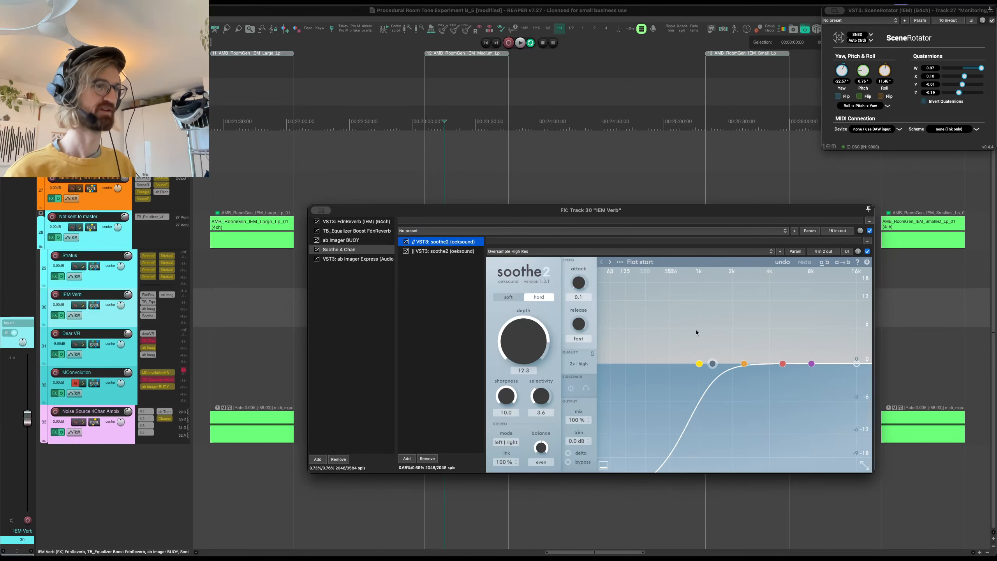
- Inspect the pin routing of both soothe2 instances in the Soothe 4 Chan container and close the pin connector
{"action": "left_click", "coordinate": [824, 252]}
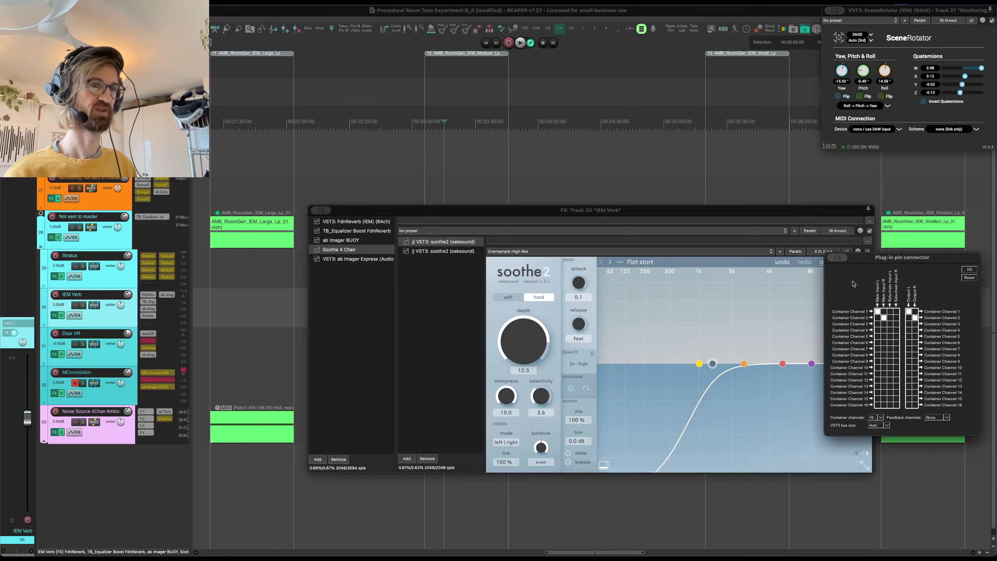
{"action": "left_click", "coordinate": [461, 252]}
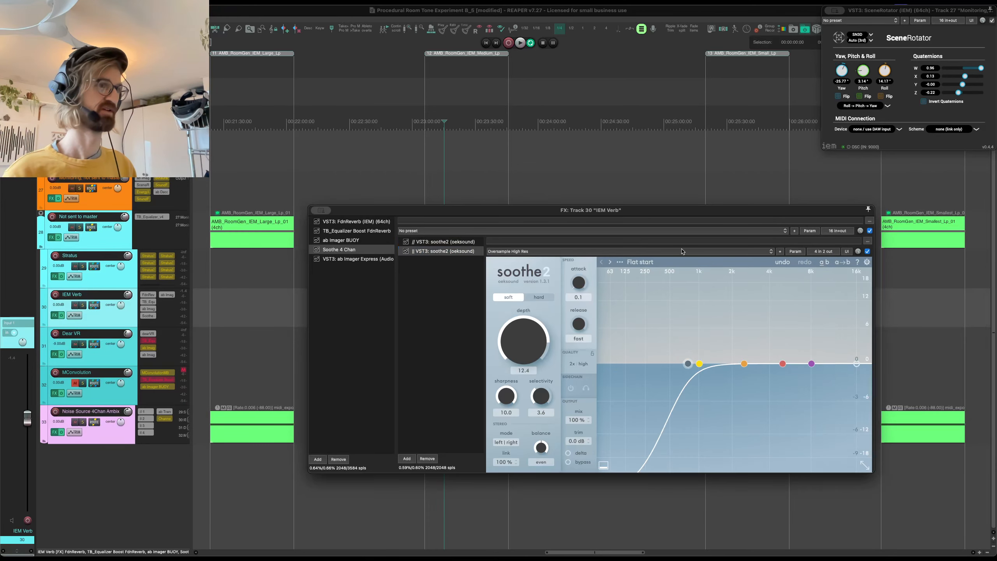
{"action": "left_click", "coordinate": [830, 254]}
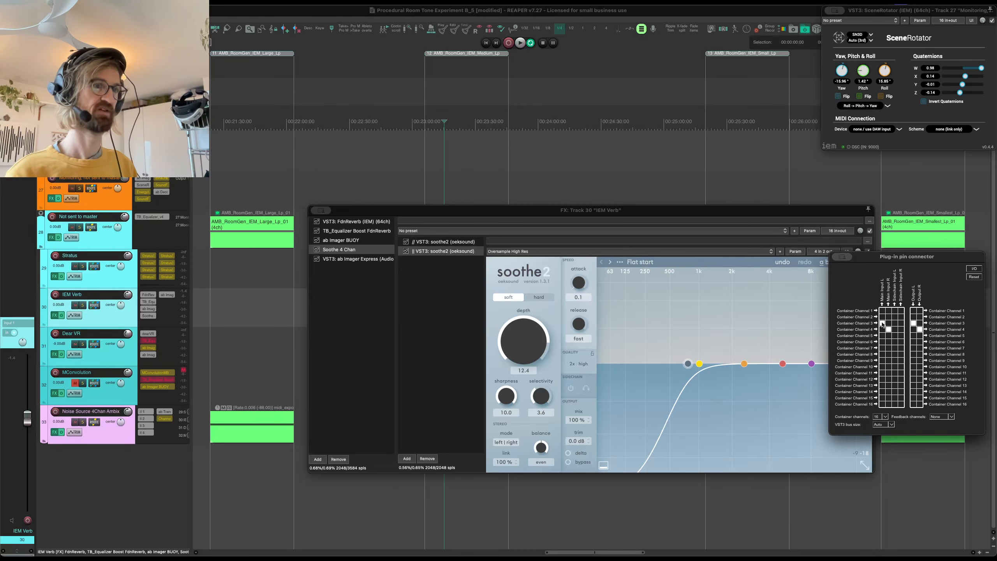
{"action": "left_click", "coordinate": [845, 258]}
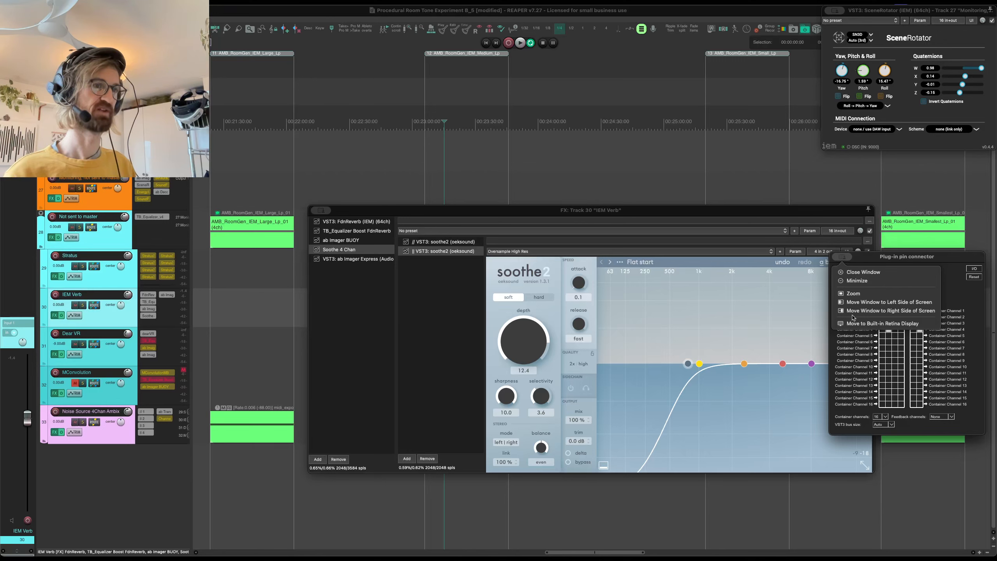
{"action": "left_click", "coordinate": [856, 277]}
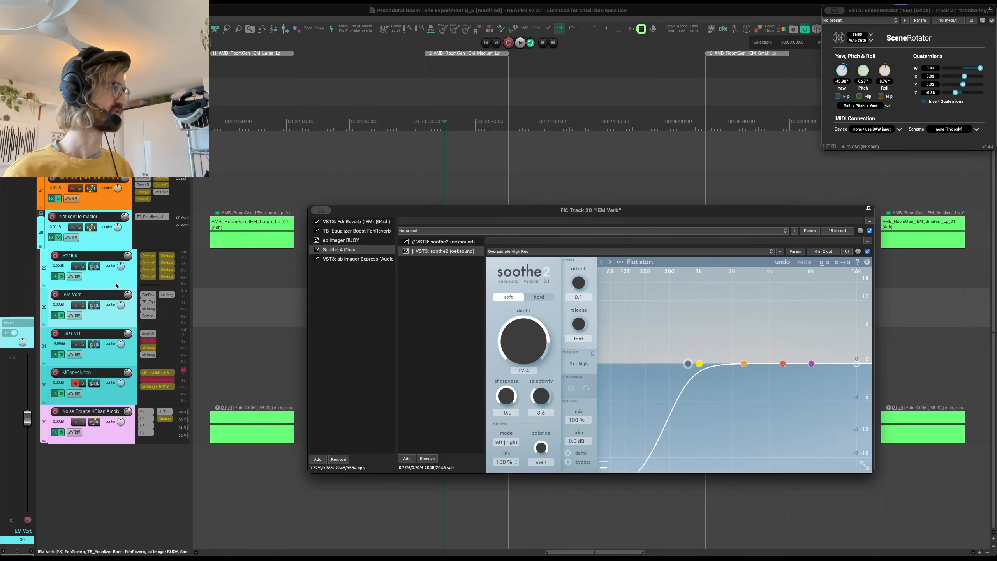
- Search for "para" and run the Sexan_ParaNormal_FX_Router.lua script to view the IEM Verb track's effects routing, closing it after inspection
{"action": "key", "text": "ctrl+space"}
{"action": "type", "text": "pana"}
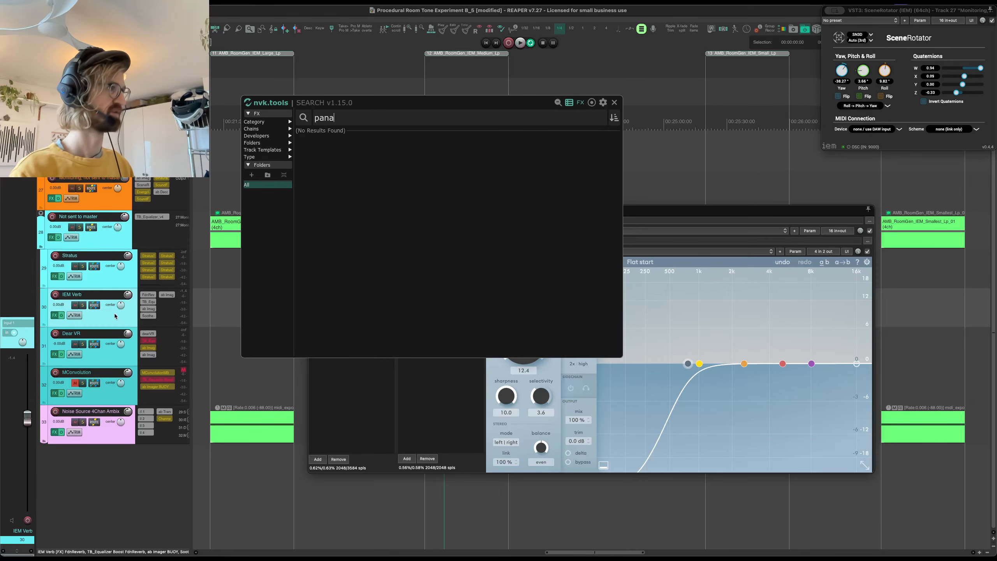
{"action": "key", "text": "BackSpace"}
{"action": "key", "text": "super+a"}
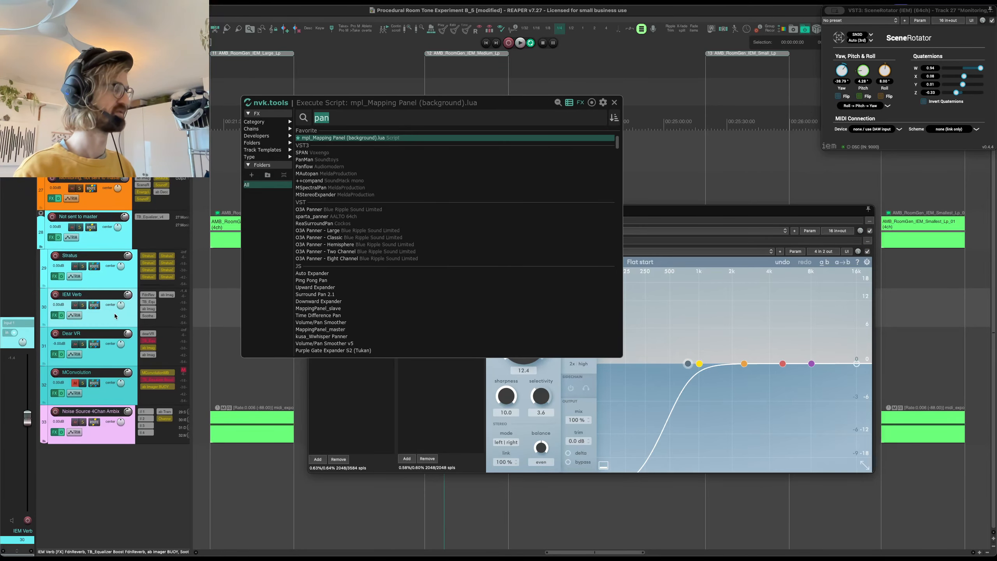
{"action": "type", "text": "para"}
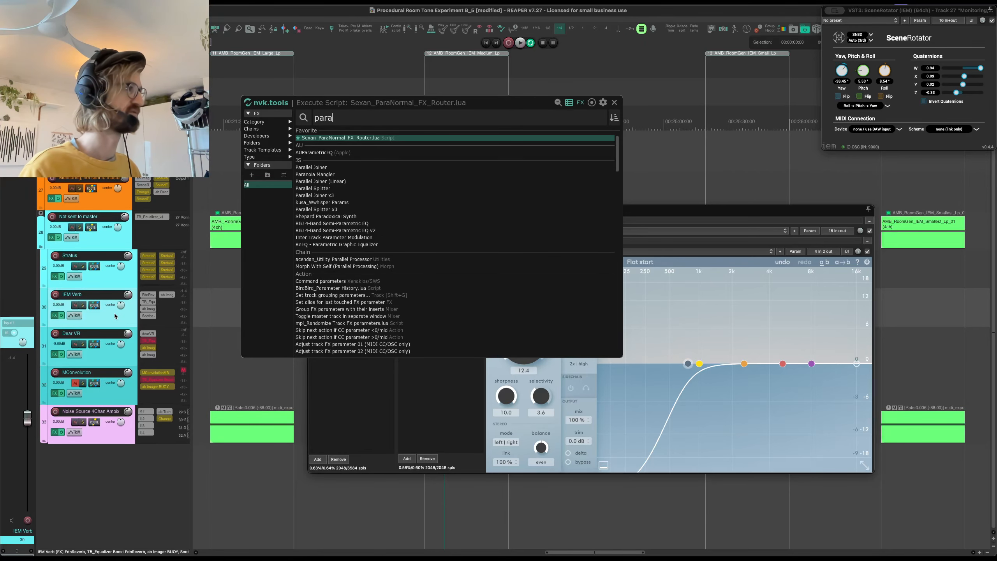
{"action": "key", "text": "Return"}
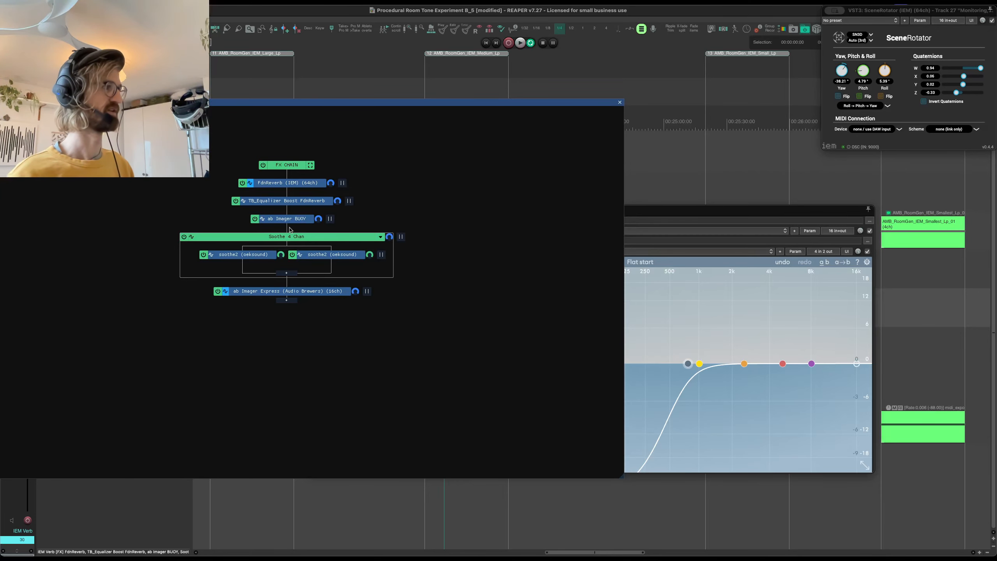
{"action": "left_click", "coordinate": [619, 103]}
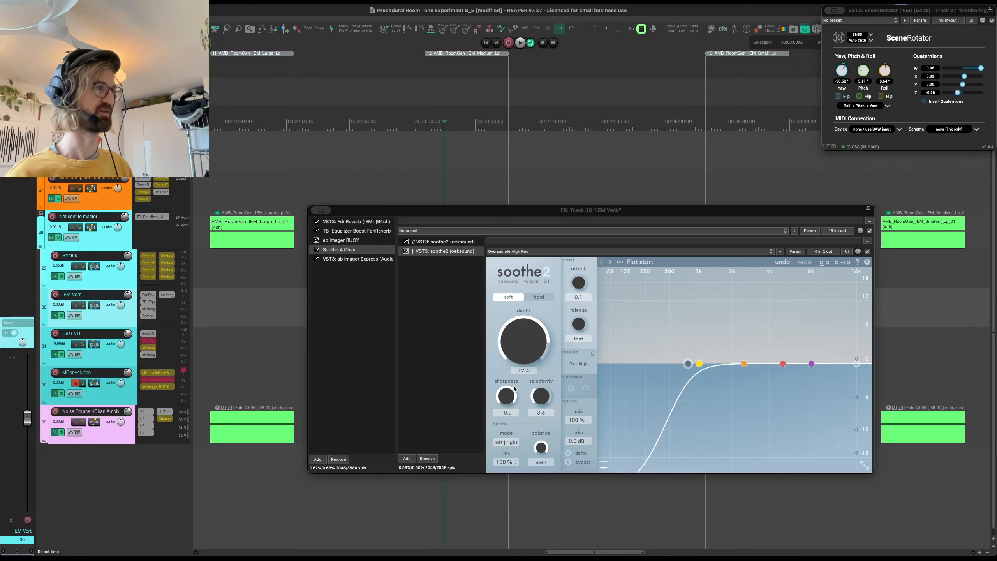
- Audition soothe2's delta signal on the AMB_RoomGen_IEM_Small_Lp_01 item, restore normal monitoring and close the IEM Verb effects window
{"action": "left_click", "coordinate": [568, 453]}
{"action": "left_click", "coordinate": [446, 243]}
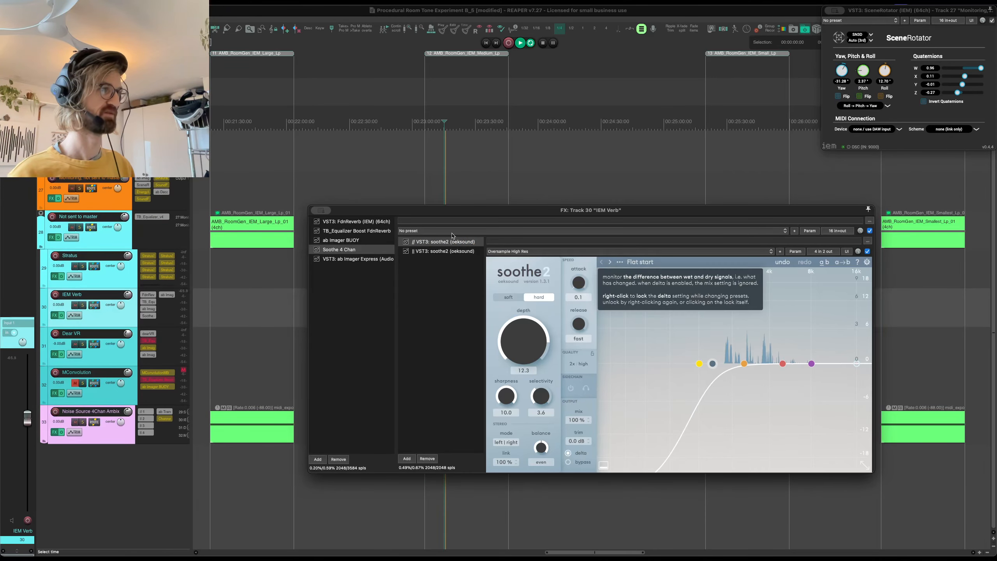
{"action": "left_click", "coordinate": [719, 152]}
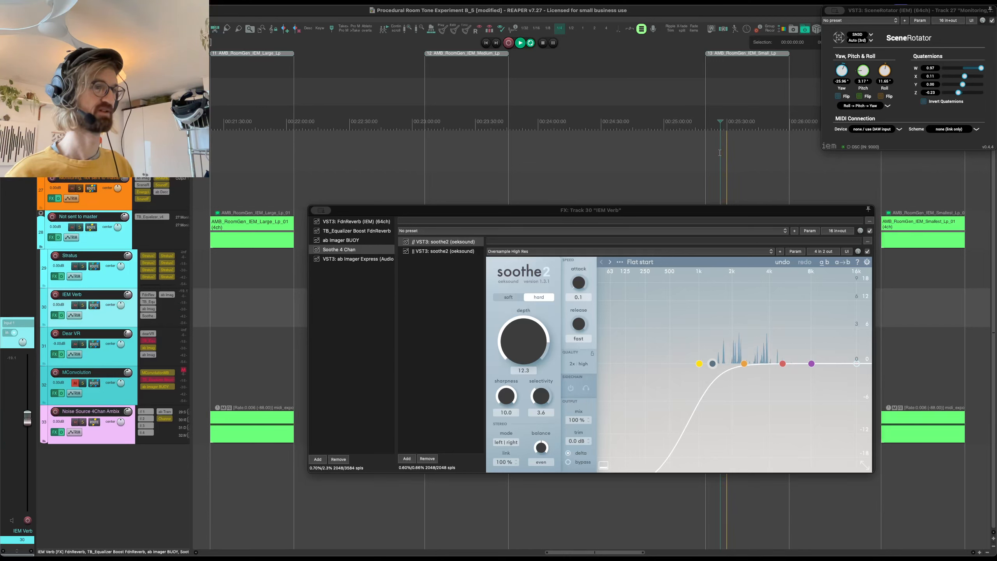
{"action": "key", "text": "space"}
{"action": "left_click", "coordinate": [573, 454]}
{"action": "left_click", "coordinate": [440, 251]}
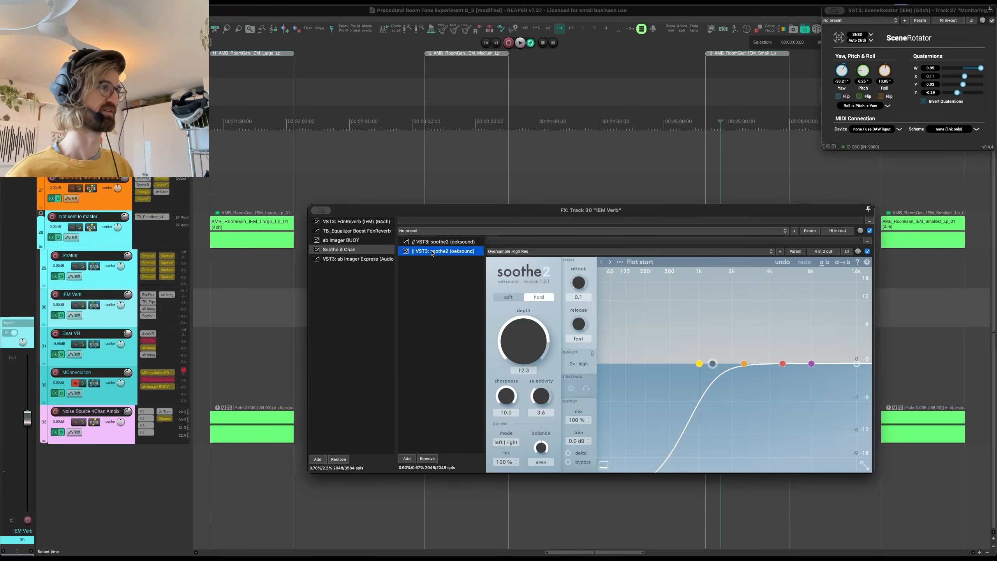
{"action": "left_click", "coordinate": [322, 213]}
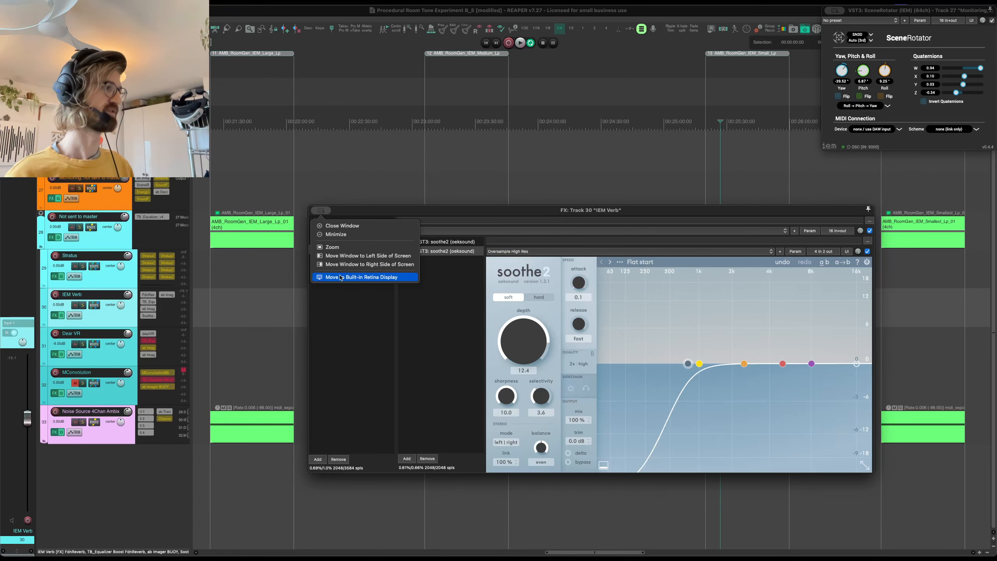
{"action": "left_click", "coordinate": [342, 227]}
- Go to the DEAR VR section and examine the dearVR pro settings on the Dear VR track, closing the effects window after viewing
{"action": "left_click", "coordinate": [252, 344]}
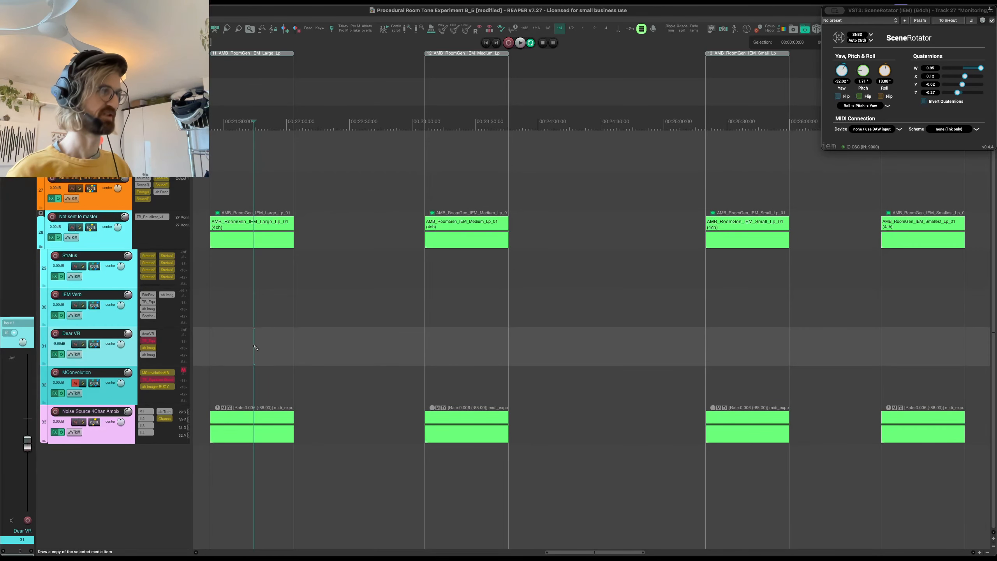
{"action": "scroll", "coordinate": [255, 345], "scroll_direction": "down", "scroll_amount": 5}
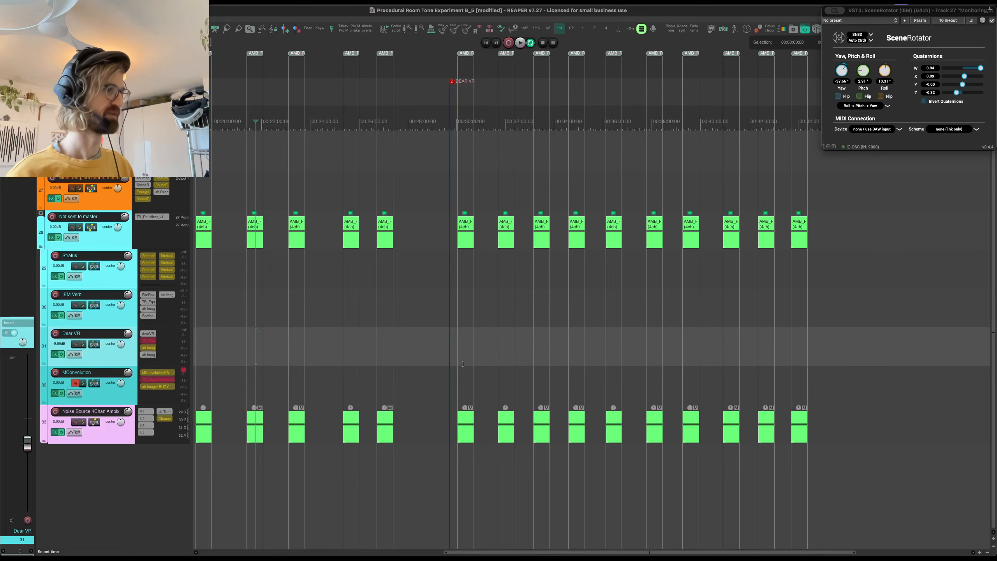
{"action": "left_click", "coordinate": [460, 384]}
{"action": "left_click", "coordinate": [461, 350]}
{"action": "key", "text": "f"}
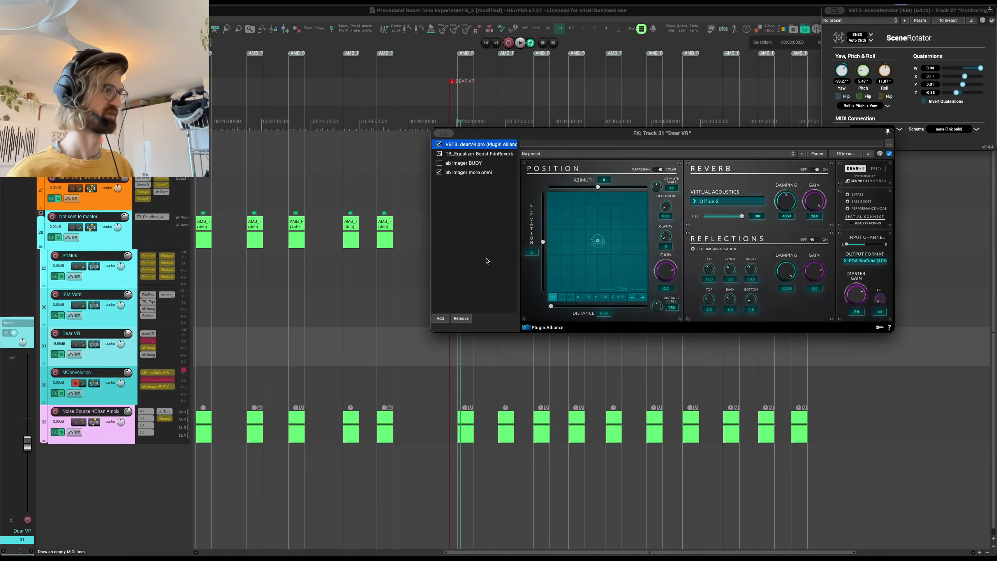
{"action": "left_click_drag", "start_coordinate": [510, 133], "coordinate": [428, 27]}
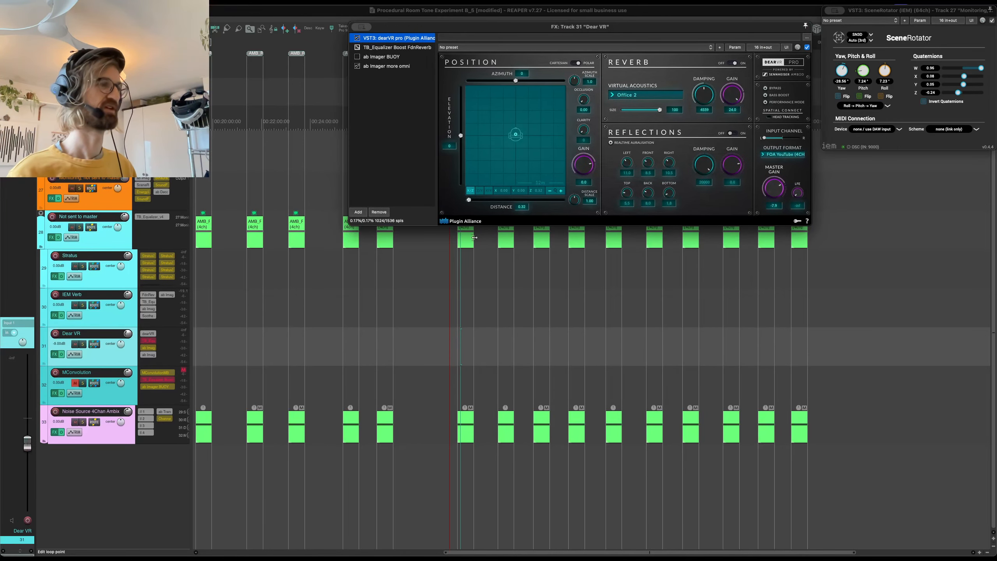
{"action": "scroll", "coordinate": [474, 324], "scroll_direction": "up", "scroll_amount": 3}
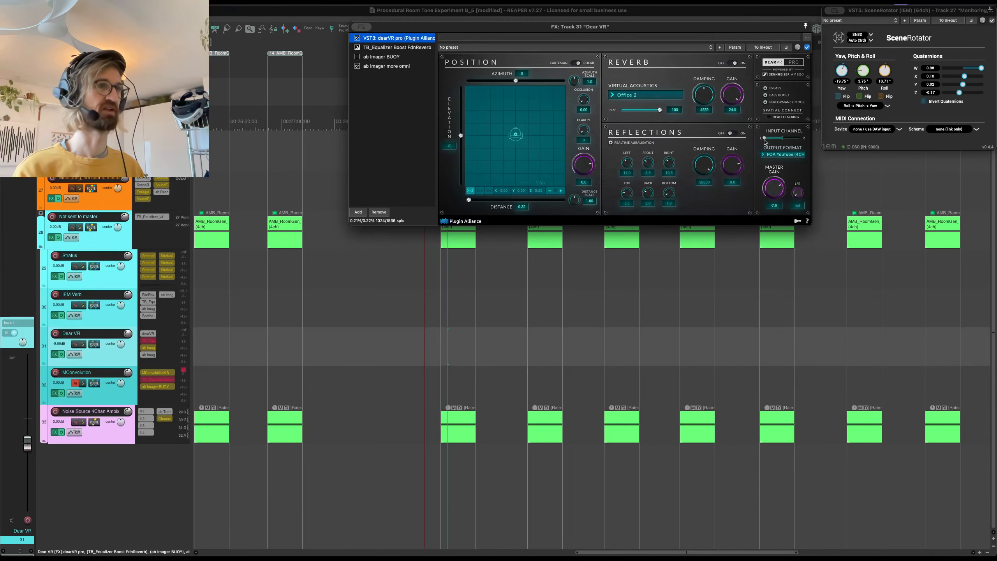
{"action": "left_click", "coordinate": [356, 27]}
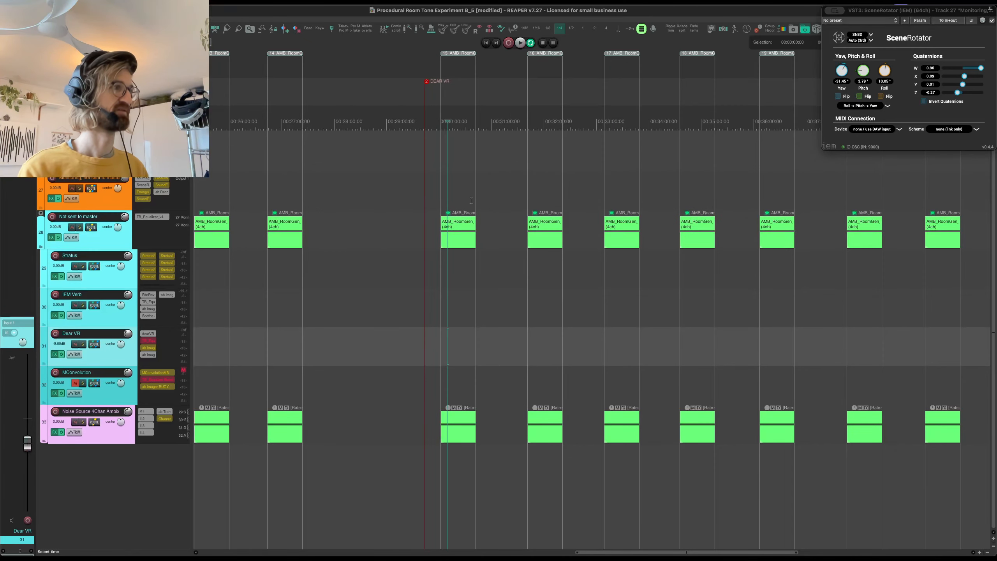
- Audition the AMB_RoomGen_Dear_Office_Lp_01, AMB_RoomGen_Dear_Cathedral_Lp_01 and AMB_RoomGen_Dear_Room_Large_Lp_01 items
{"action": "scroll", "coordinate": [481, 226], "scroll_direction": "up", "scroll_amount": 5}
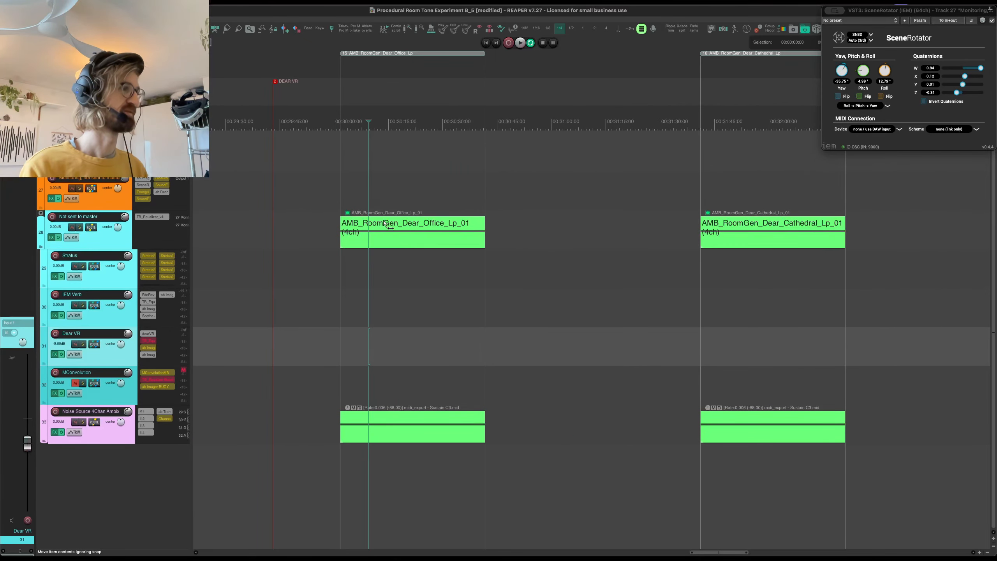
{"action": "left_click", "coordinate": [367, 234]}
{"action": "key", "text": "space"}
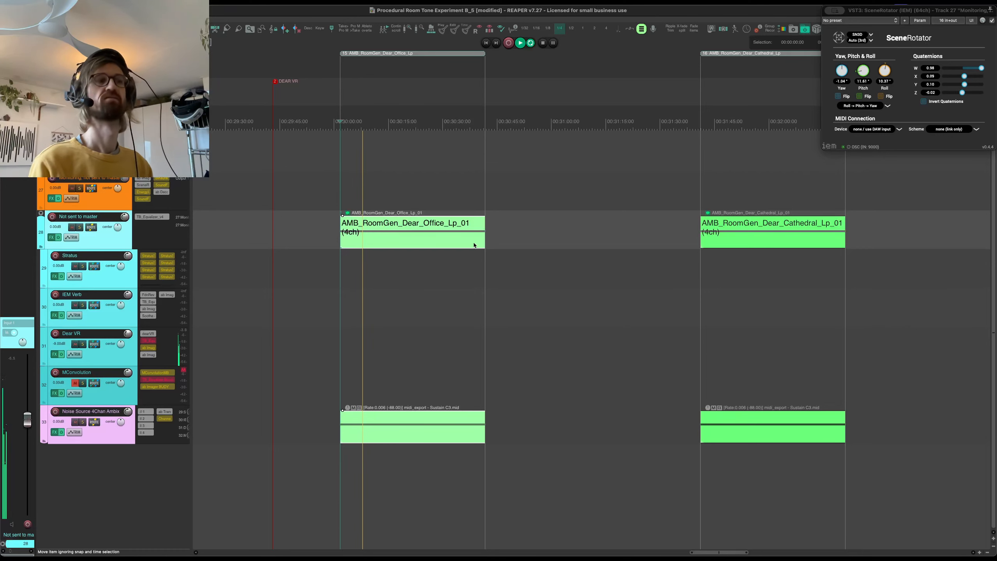
{"action": "left_click", "coordinate": [788, 240]}
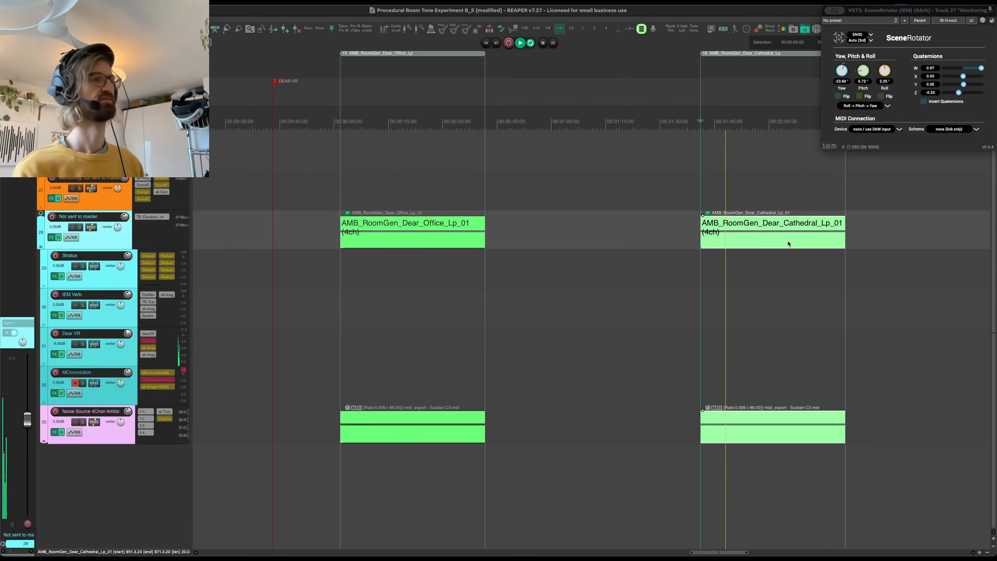
{"action": "key", "text": "super+Right"}
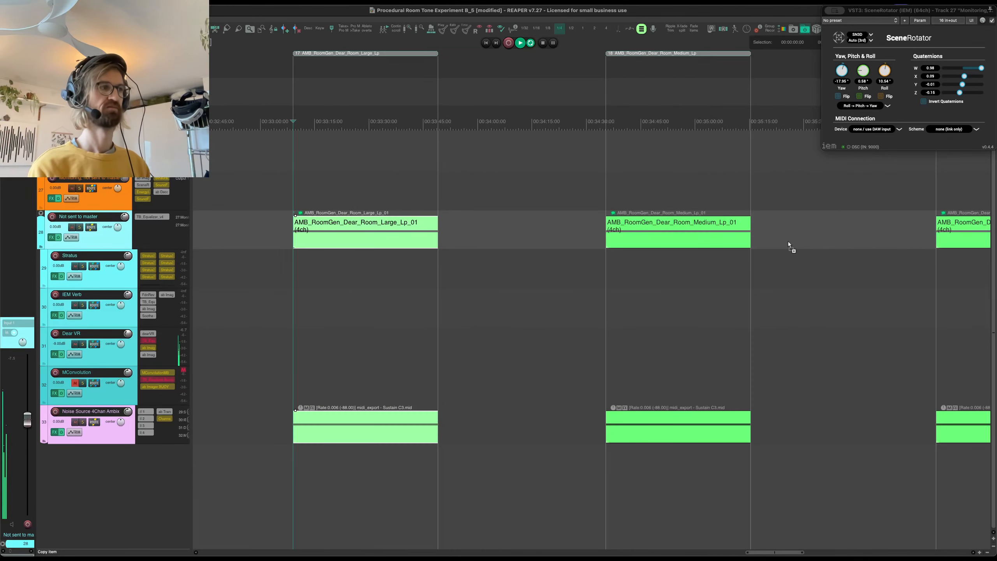
{"action": "key", "text": "space"}
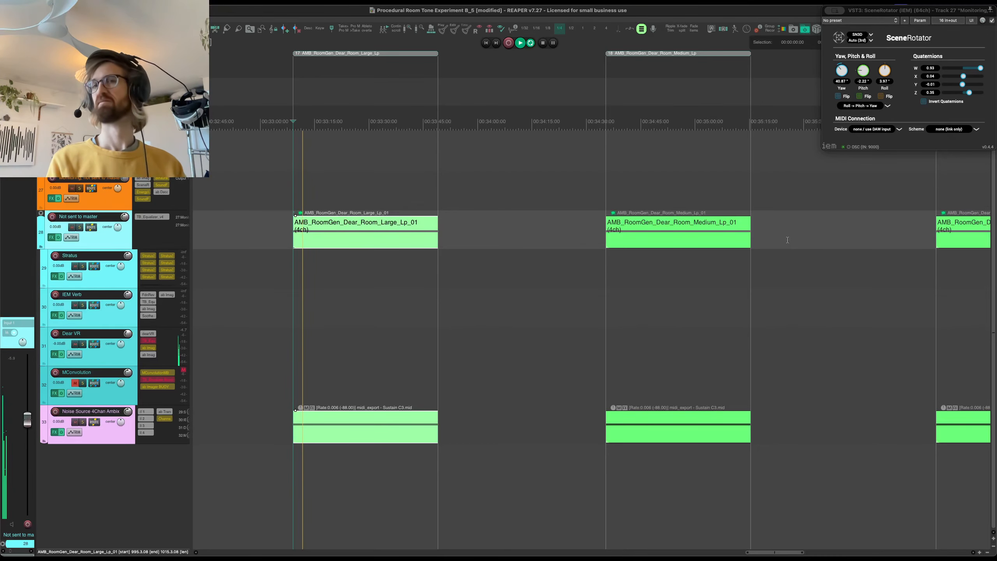
- Audition the AMB_RoomGen_Dear_Room_Small_Lp_01 item and examine the Dear VR track's ab Imager more omni settings
{"action": "scroll", "coordinate": [787, 240], "scroll_direction": "right", "scroll_amount": 5}
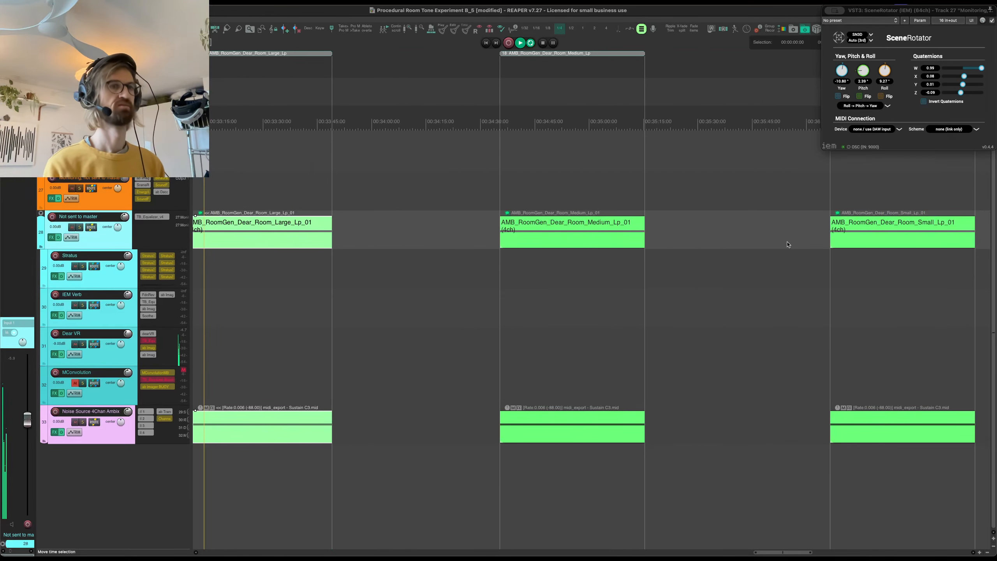
{"action": "left_click", "coordinate": [714, 192]}
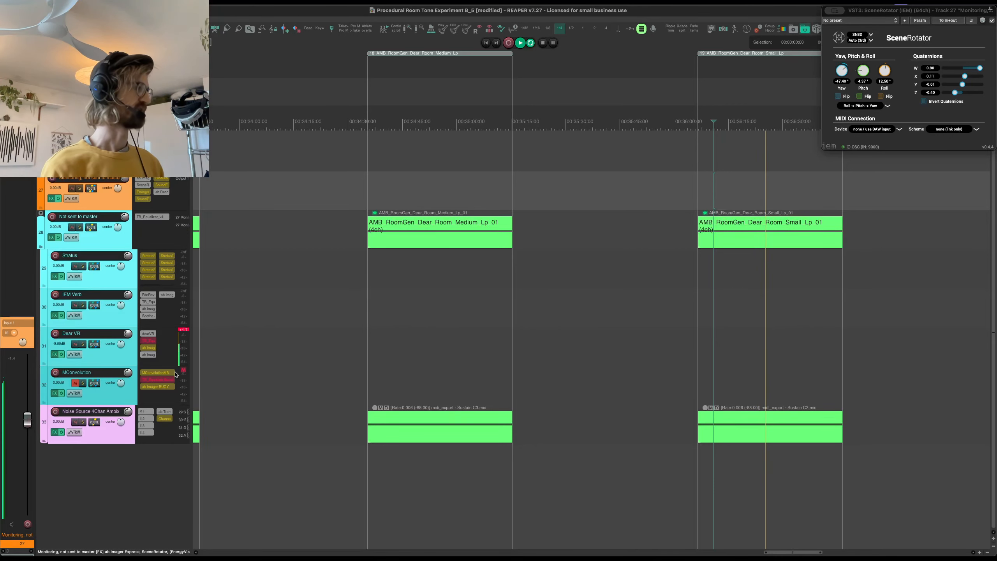
{"action": "left_click", "coordinate": [145, 356]}
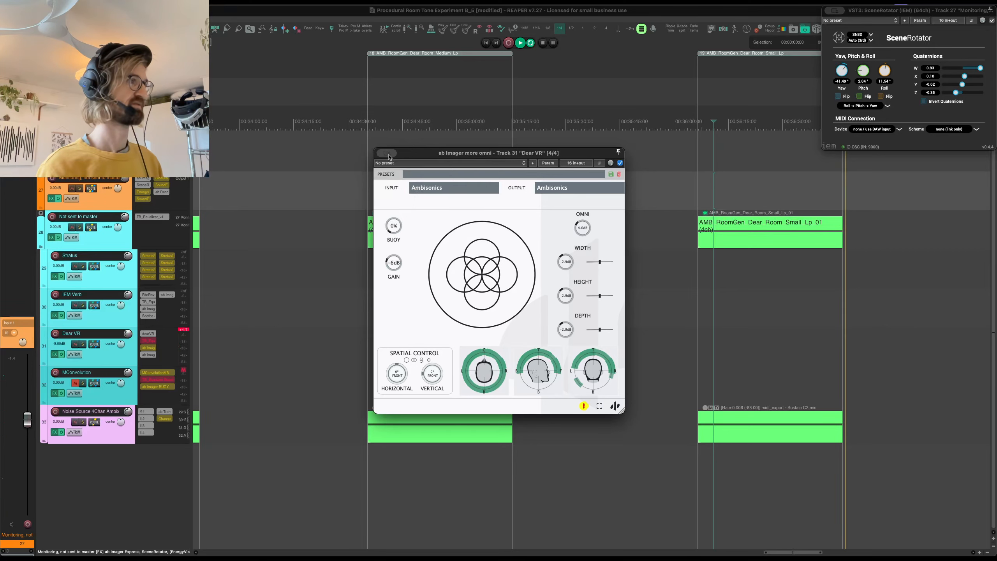
{"action": "scroll", "coordinate": [568, 225], "scroll_direction": "right", "scroll_amount": 15}
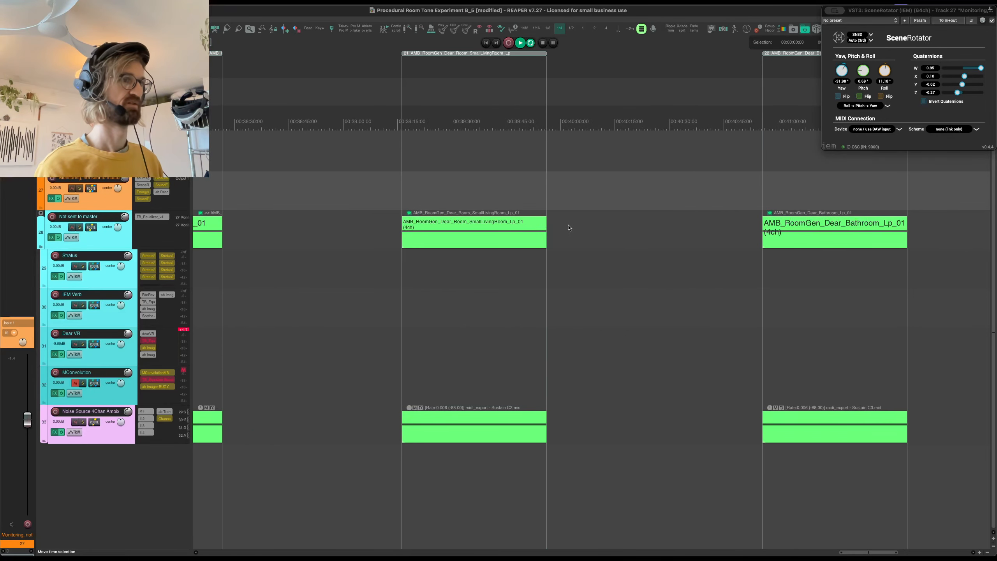
- Audition the AMB_RoomGen_Dear_Bathroom_Lp_01 item, stop playback and go to the STRATUS section of the project
{"action": "left_click", "coordinate": [777, 172]}
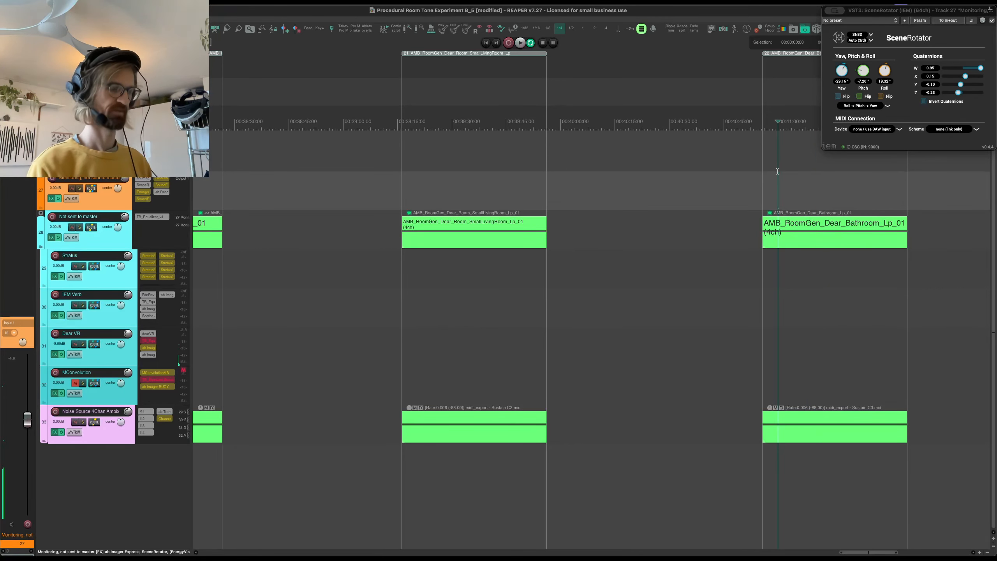
{"action": "key", "text": "space"}
{"action": "scroll", "coordinate": [655, 154], "scroll_direction": "down", "scroll_amount": 3}
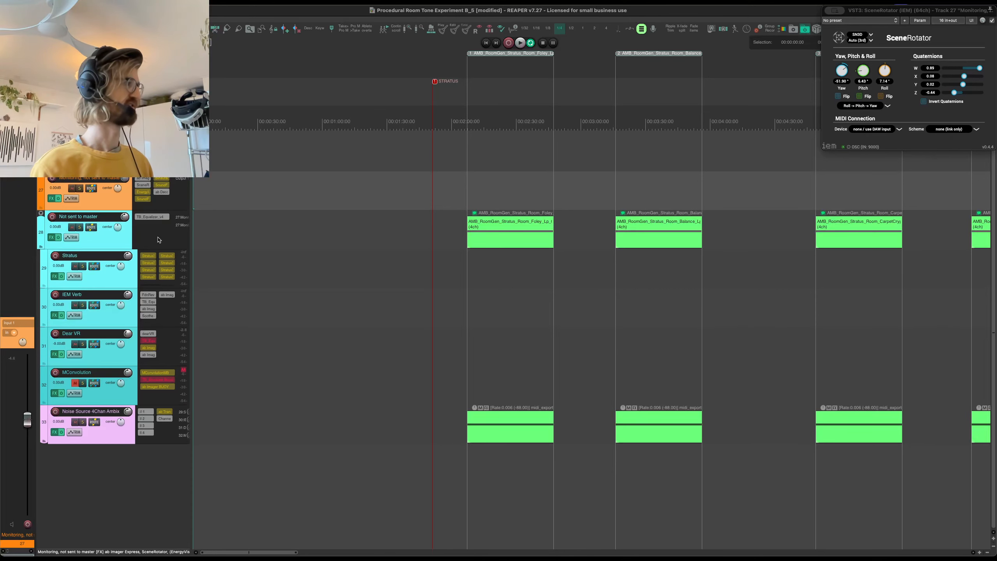
- Place the edit cursor inside AMB_RoomGen_Stratus_Room_Foley_Lp_01 and examine the first Stratus3D instance on the Stratus track
{"action": "left_click", "coordinate": [128, 284]}
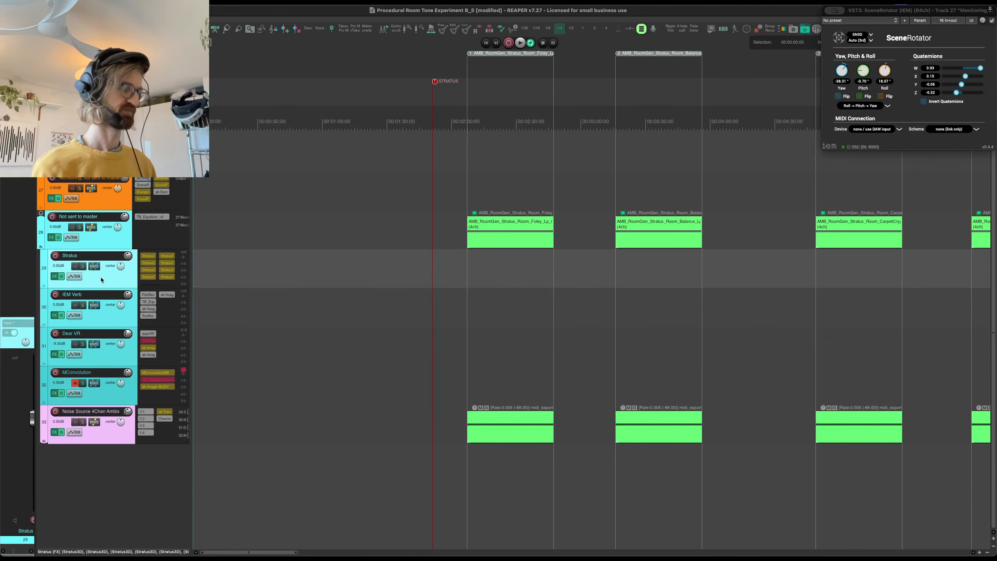
{"action": "key", "text": "f"}
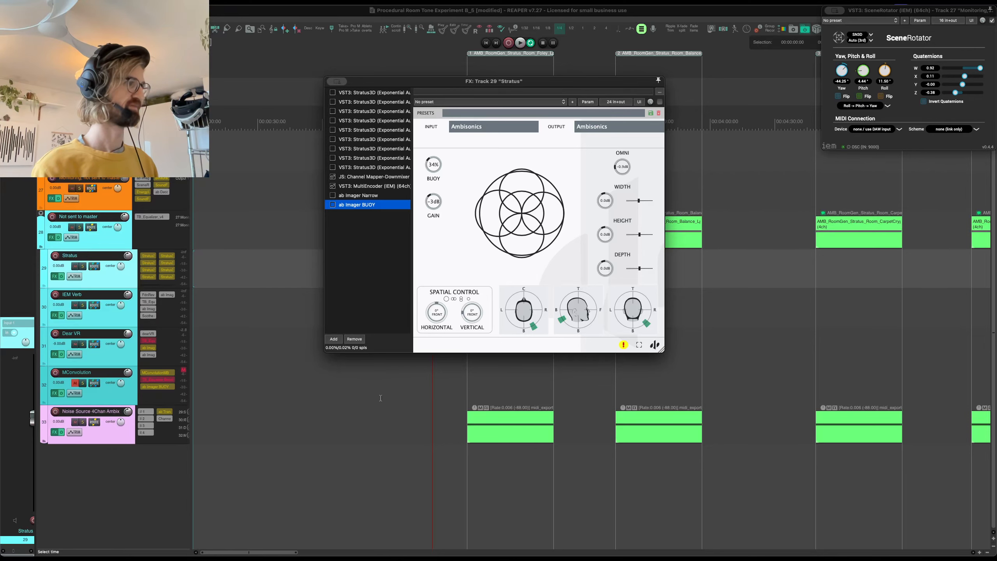
{"action": "left_click", "coordinate": [490, 383]}
{"action": "key", "text": "f"}
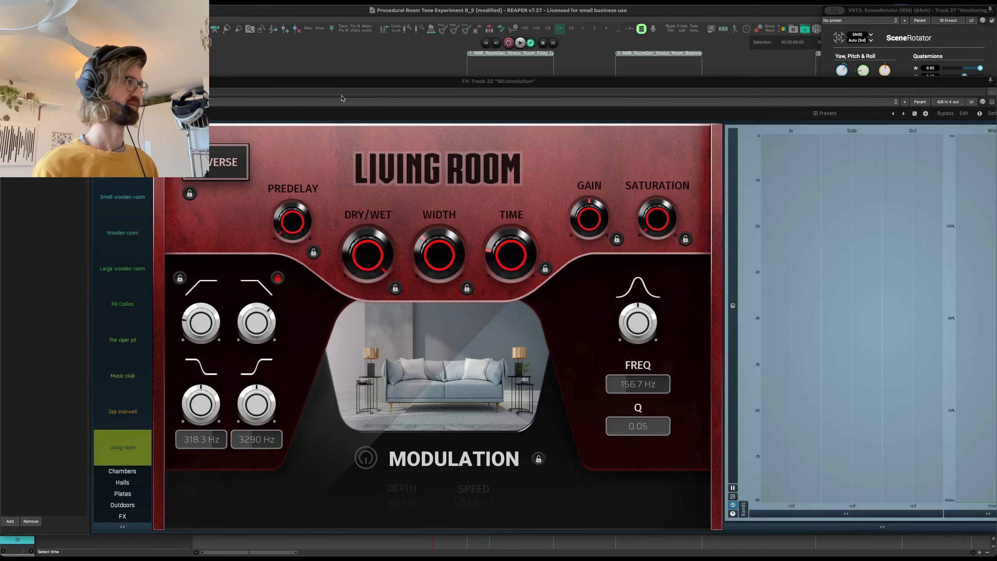
{"action": "key", "text": "Escape"}
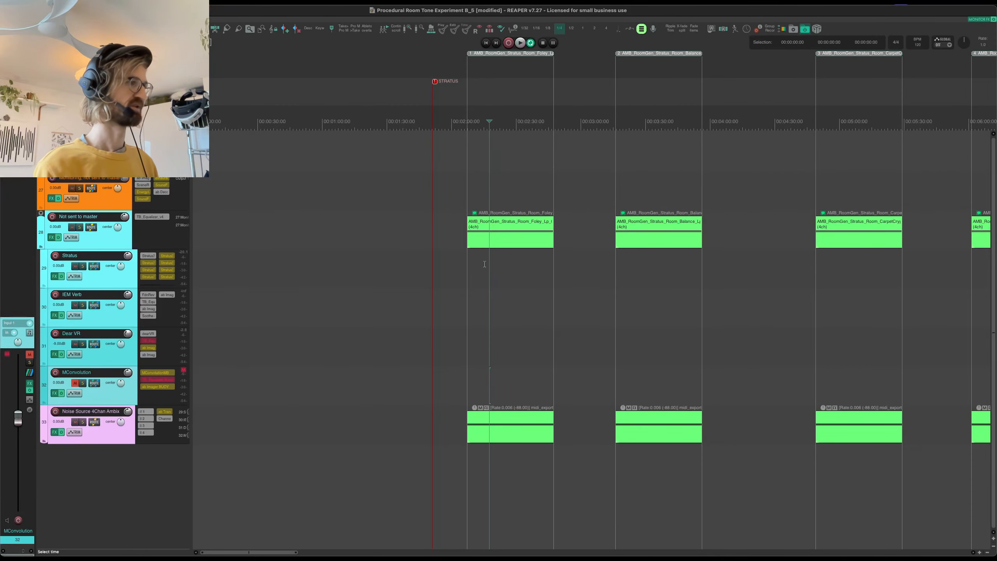
{"action": "left_click", "coordinate": [486, 267]}
{"action": "key", "text": "f"}
{"action": "left_click", "coordinate": [383, 93]}
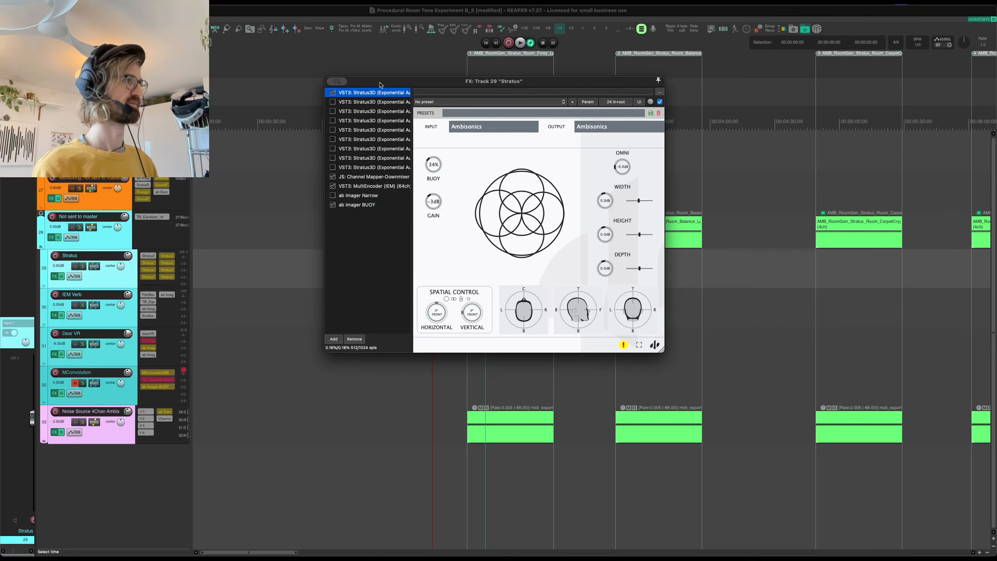
{"action": "left_click_drag", "start_coordinate": [381, 83], "coordinate": [328, 58]}
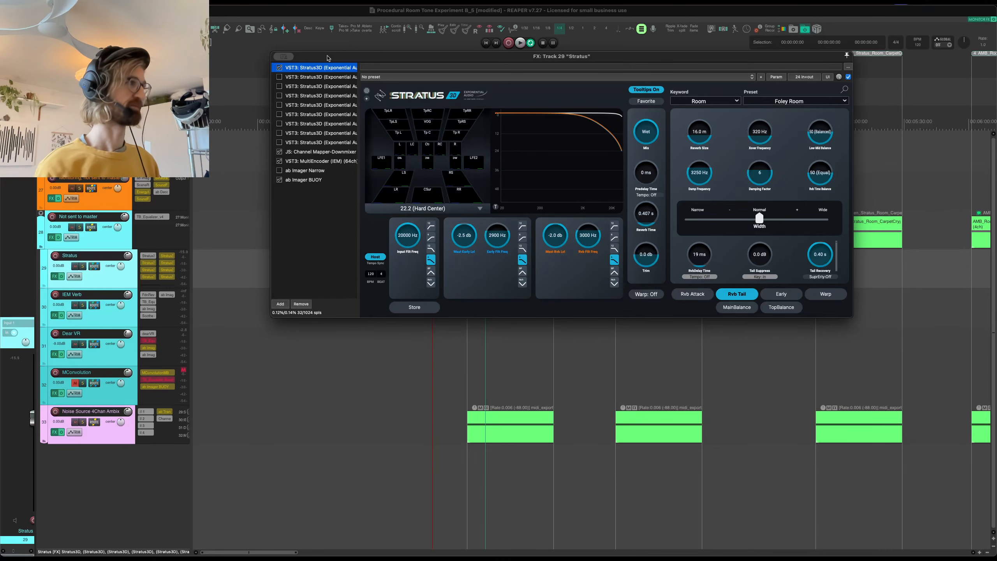
- Examine the Stratus Channel Mapper-Downmixer routing on the Noise Source 4Chan Ambix track and close its effects window
{"action": "left_click", "coordinate": [123, 438]}
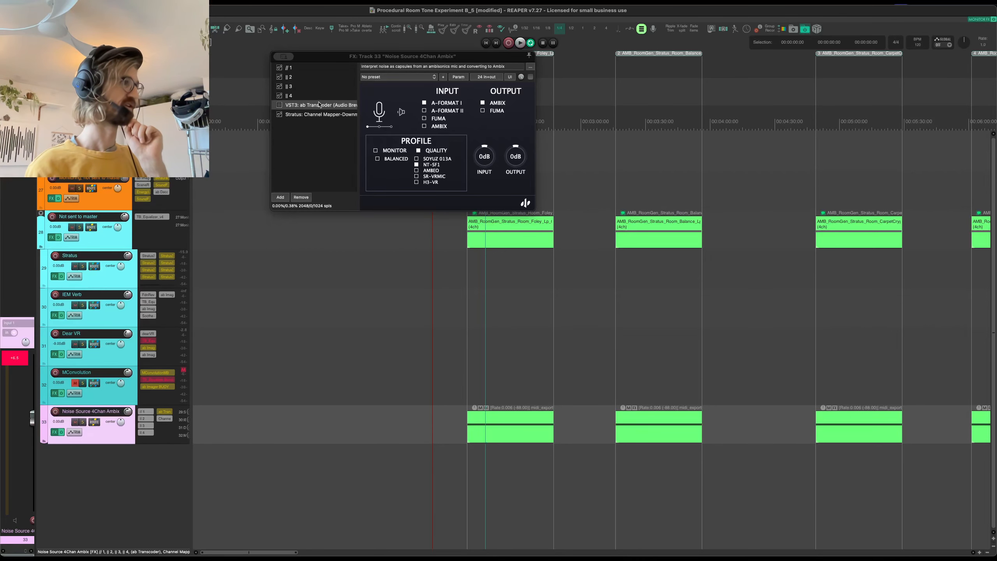
{"action": "left_click", "coordinate": [317, 115]}
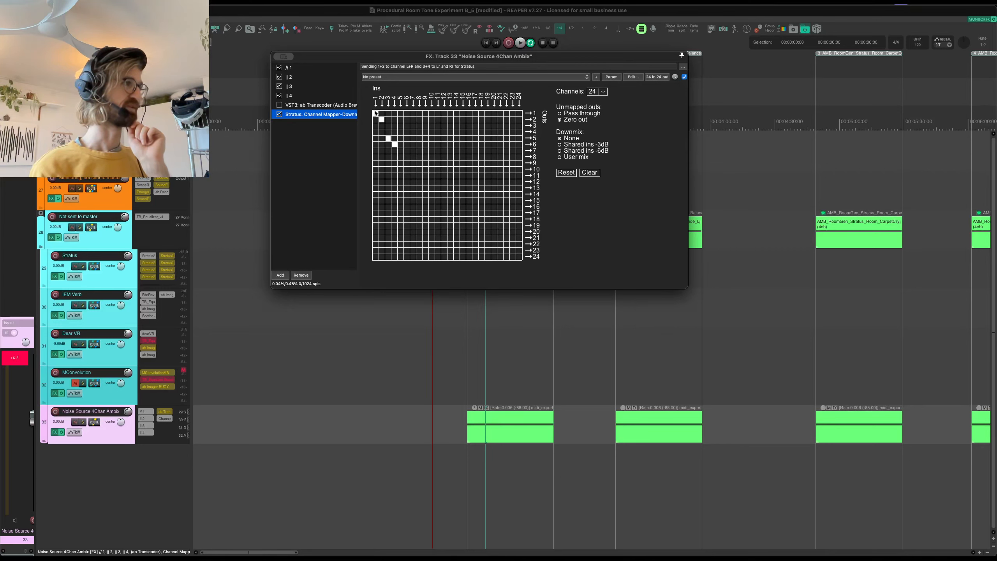
{"action": "left_click", "coordinate": [394, 144]}
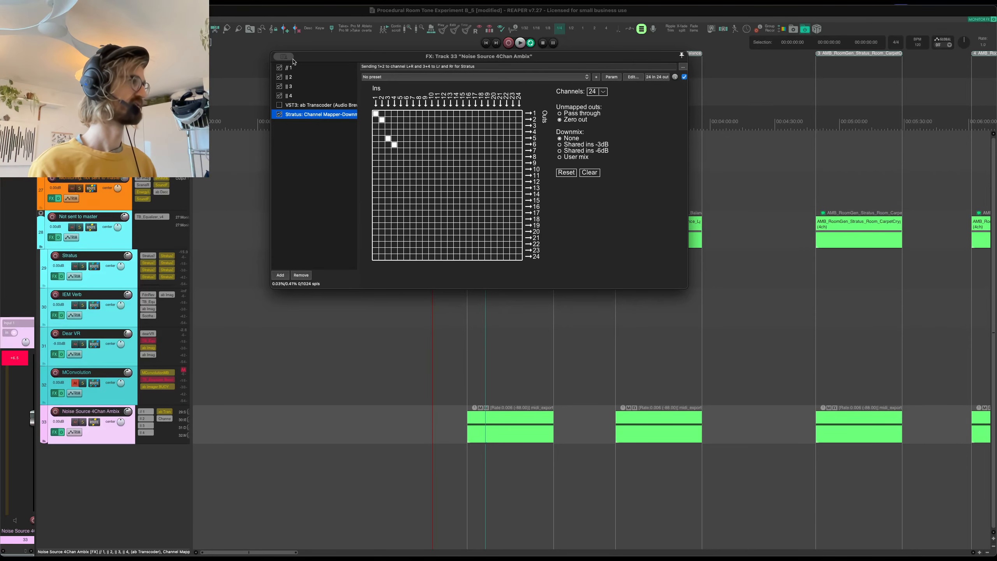
{"action": "left_click", "coordinate": [277, 56]}
- Play the Foley room through the Stratus track, float its first Stratus3D and examine the Channel Mapper-Downmixer routing, stopping playback after viewing
{"action": "left_click", "coordinate": [116, 275]}
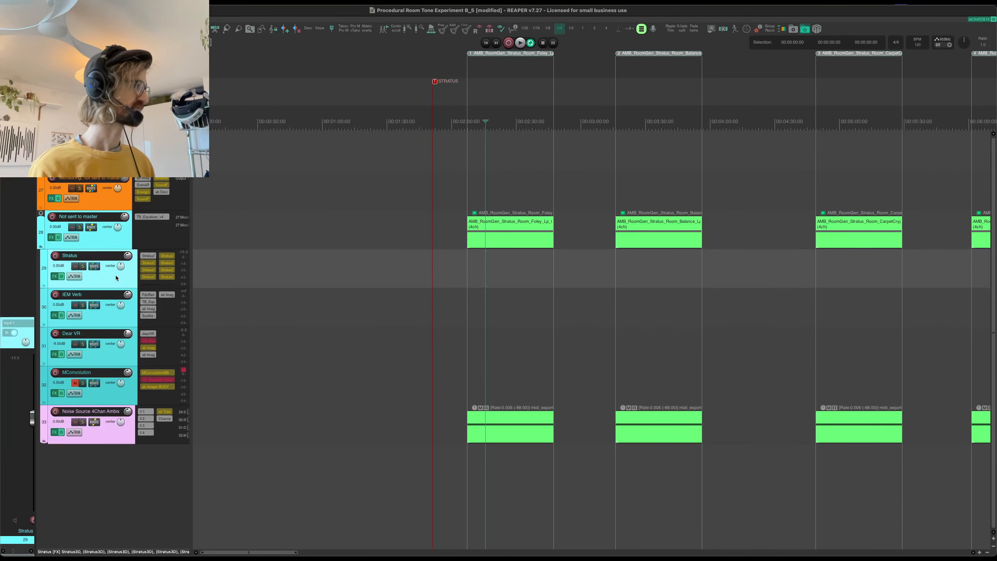
{"action": "left_click", "coordinate": [148, 258]}
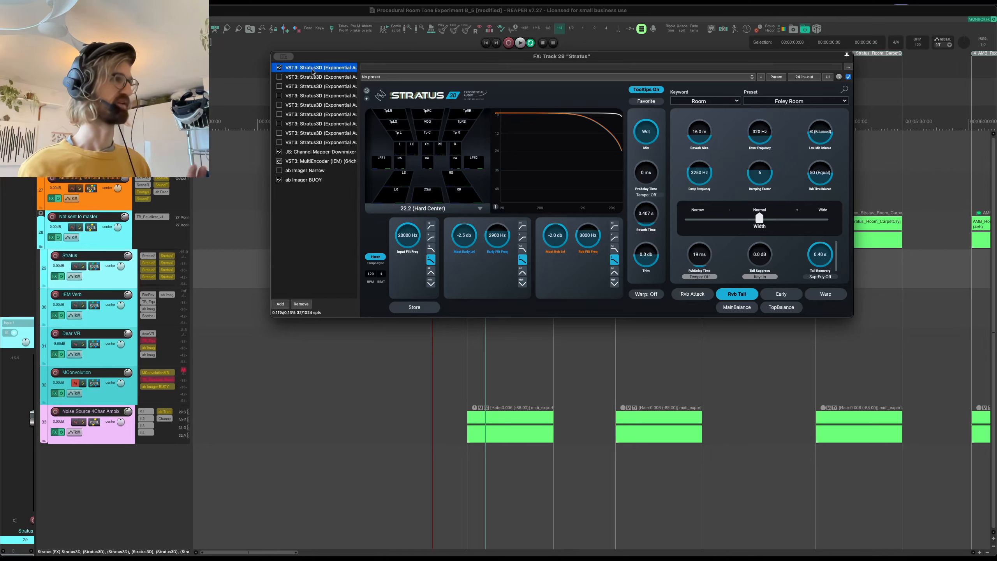
{"action": "key", "text": "space"}
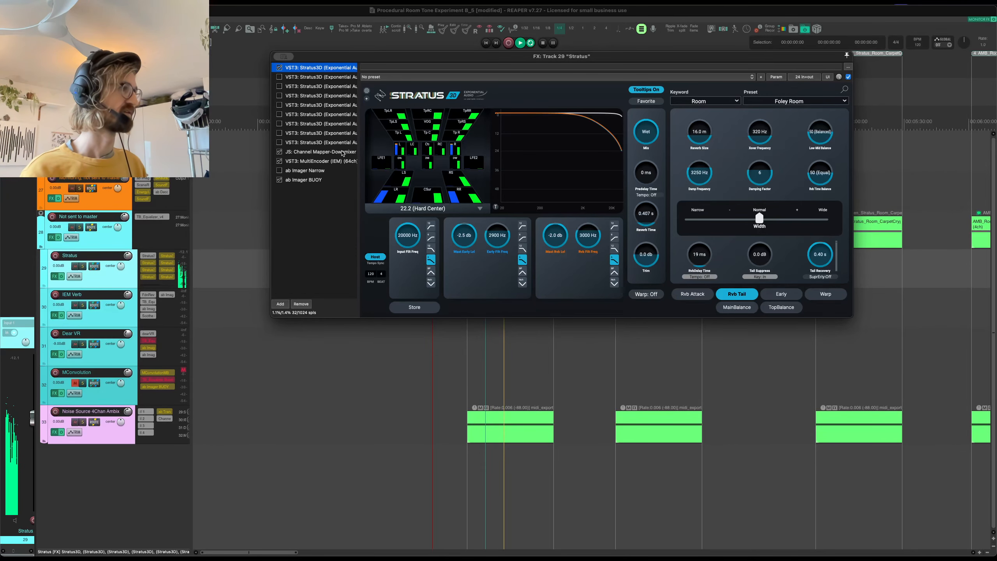
{"action": "double_click", "coordinate": [334, 69]}
{"action": "left_click_drag", "start_coordinate": [371, 164], "coordinate": [345, 220]}
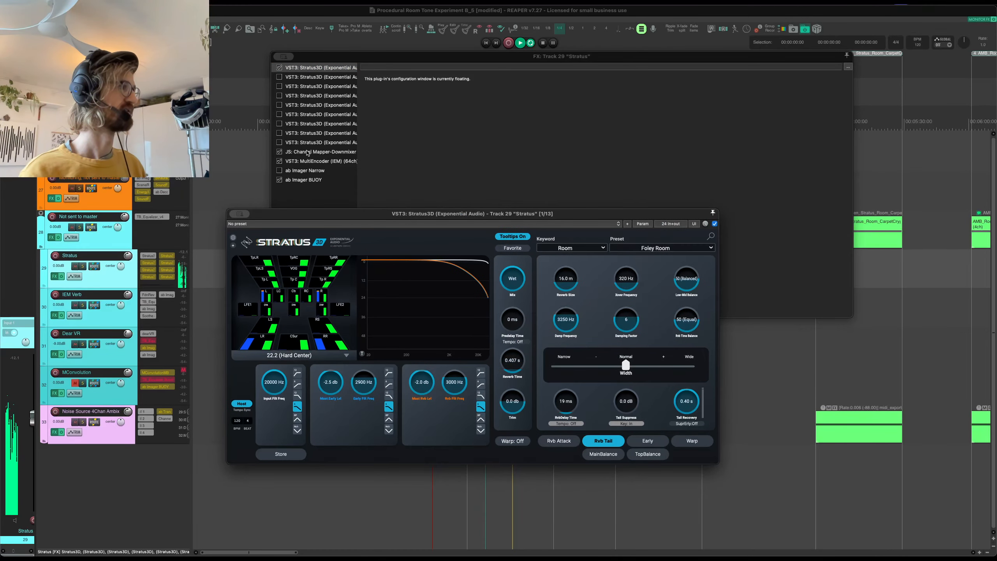
{"action": "left_click", "coordinate": [346, 152]}
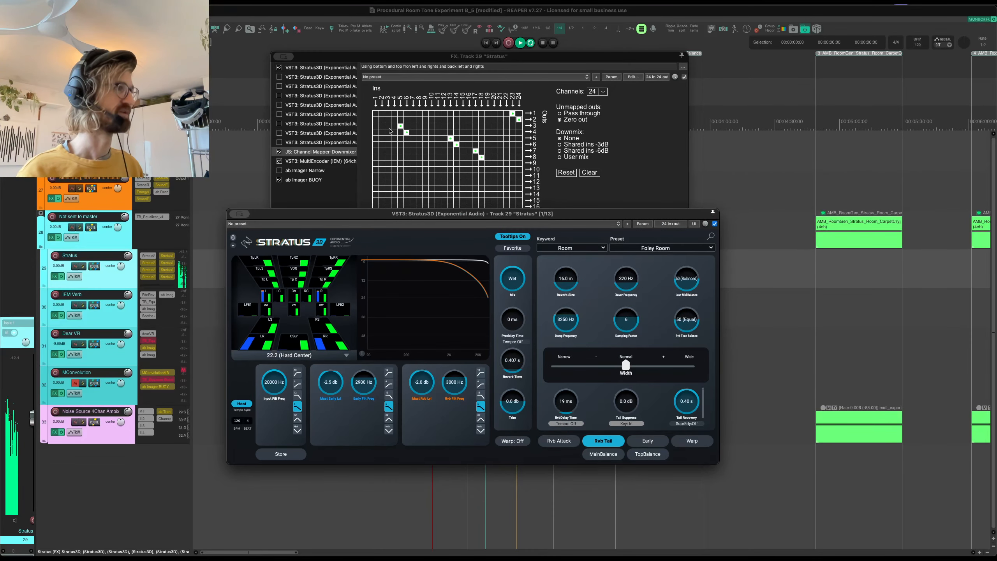
{"action": "key", "text": "space"}
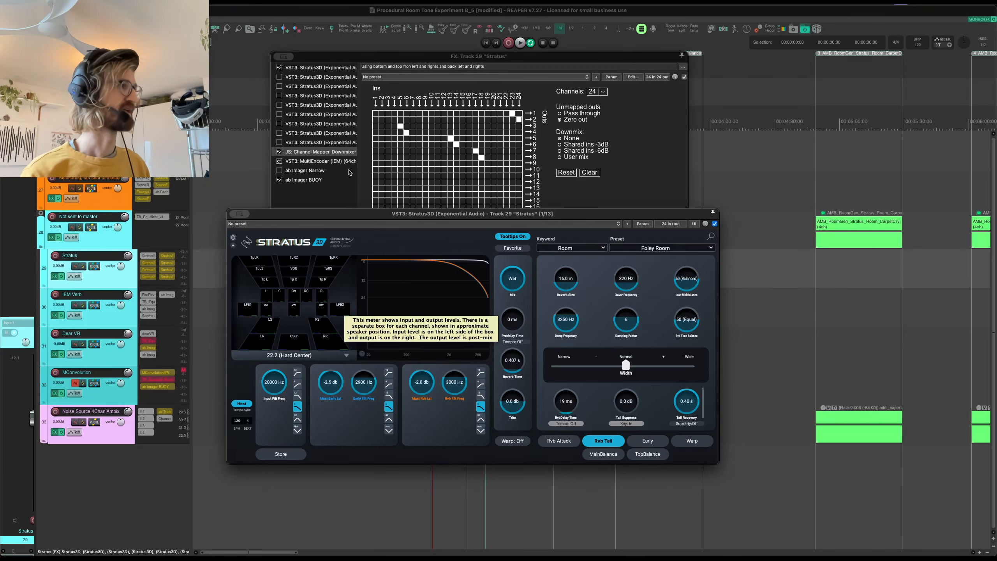
- Examine the Stratus track's MultiEncoder settings, closing the effects chain and the floating Stratus3D window after viewing
{"action": "left_click", "coordinate": [336, 165]}
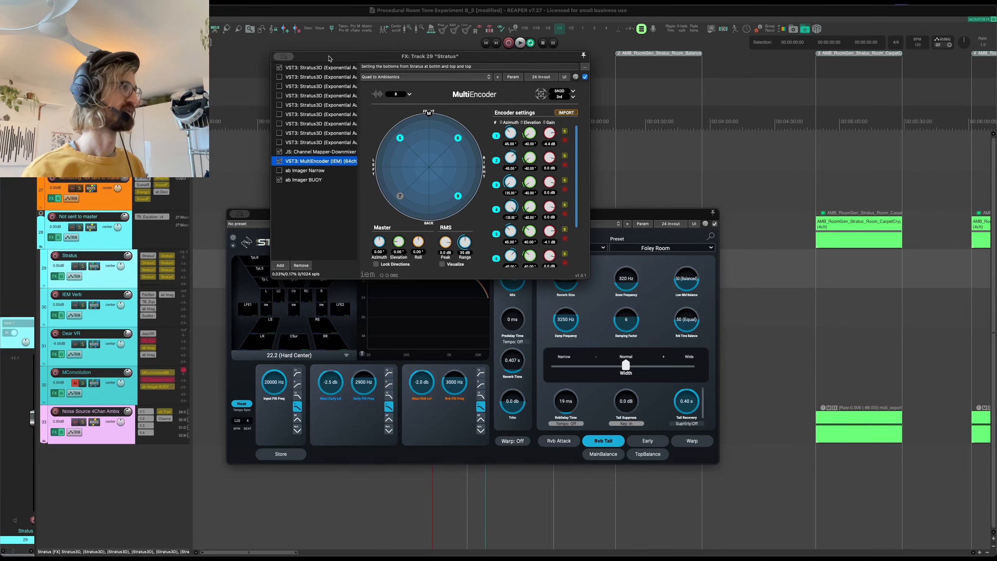
{"action": "key", "text": "Escape"}
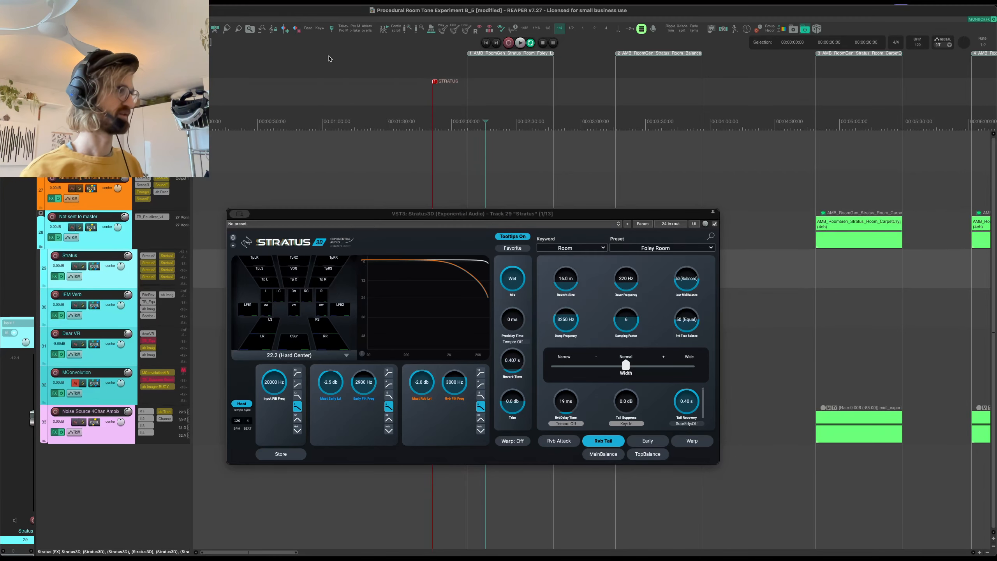
{"action": "left_click", "coordinate": [248, 232]}
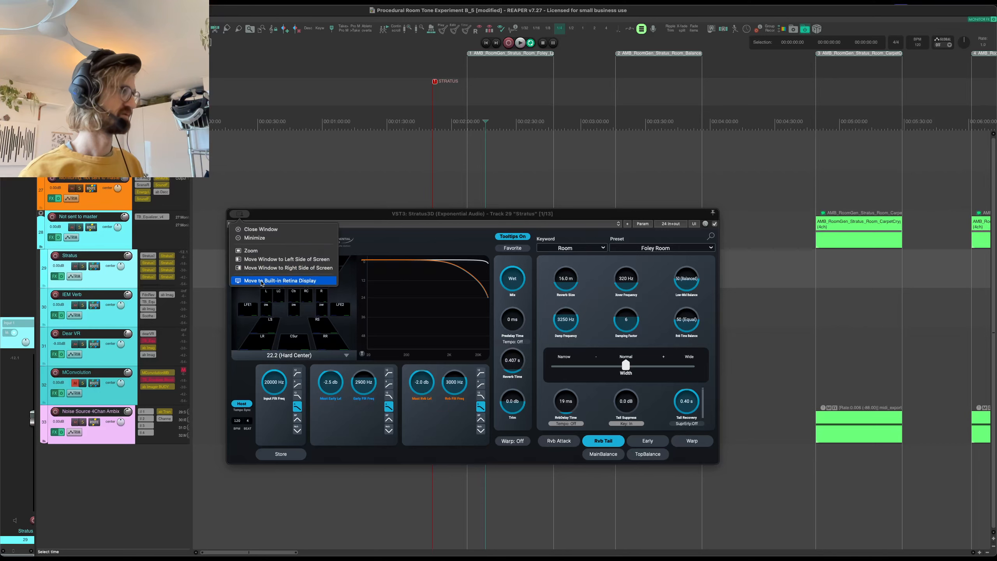
{"action": "left_click", "coordinate": [254, 227]}
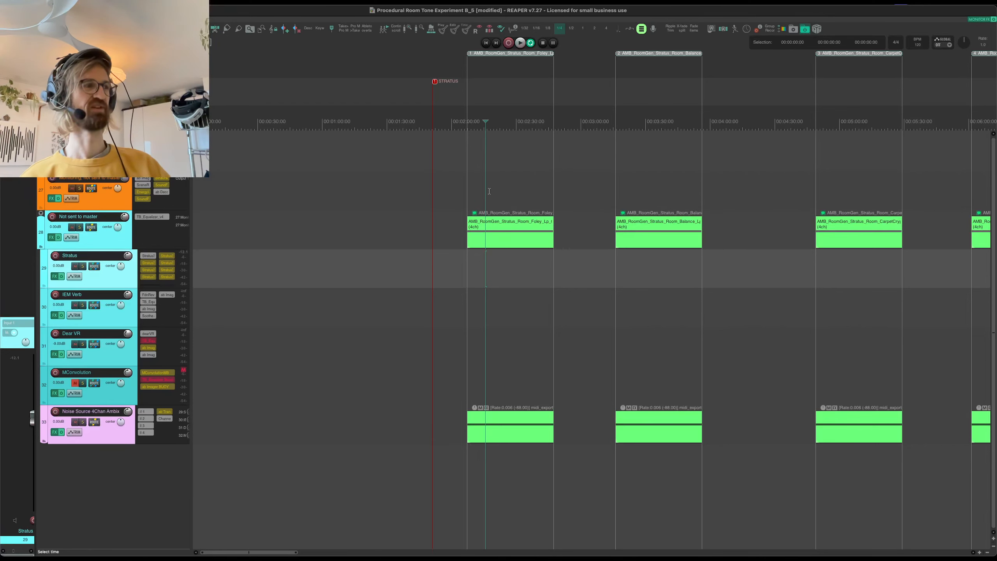
- Audition the AMB_RoomGen_Stratus_Room_Foley_Lp_01 and AMB_RoomGen_Stratus_Room_Balance_Lp_01 items
{"action": "left_click", "coordinate": [489, 191]}
{"action": "key", "text": "space"}
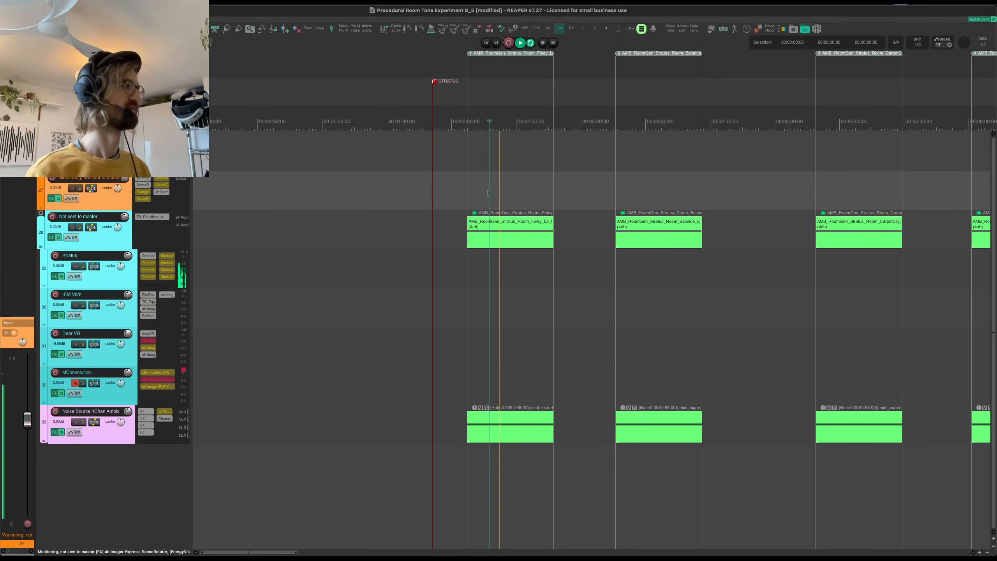
{"action": "scroll", "coordinate": [653, 205], "scroll_direction": "up", "scroll_amount": 2}
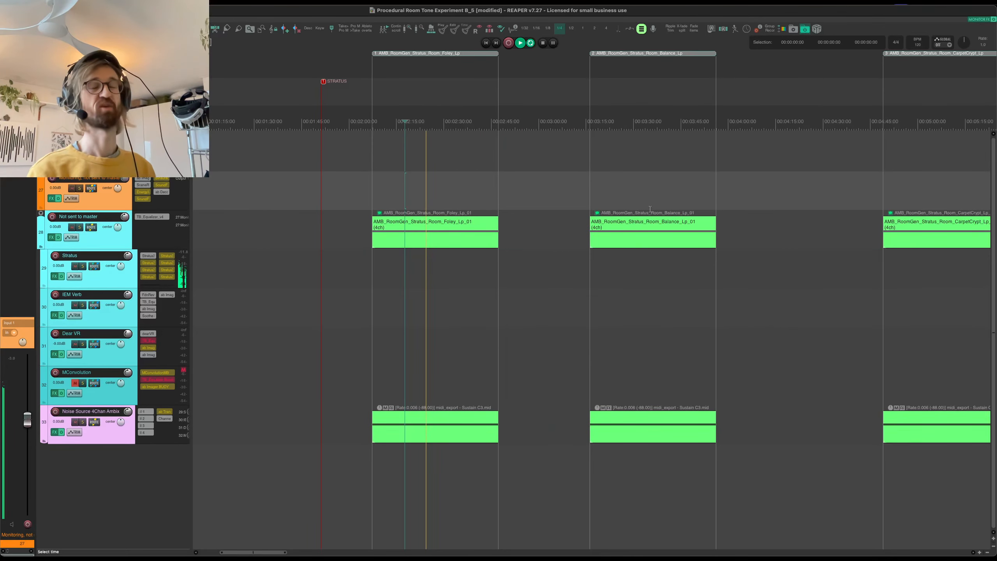
{"action": "left_click", "coordinate": [611, 201]}
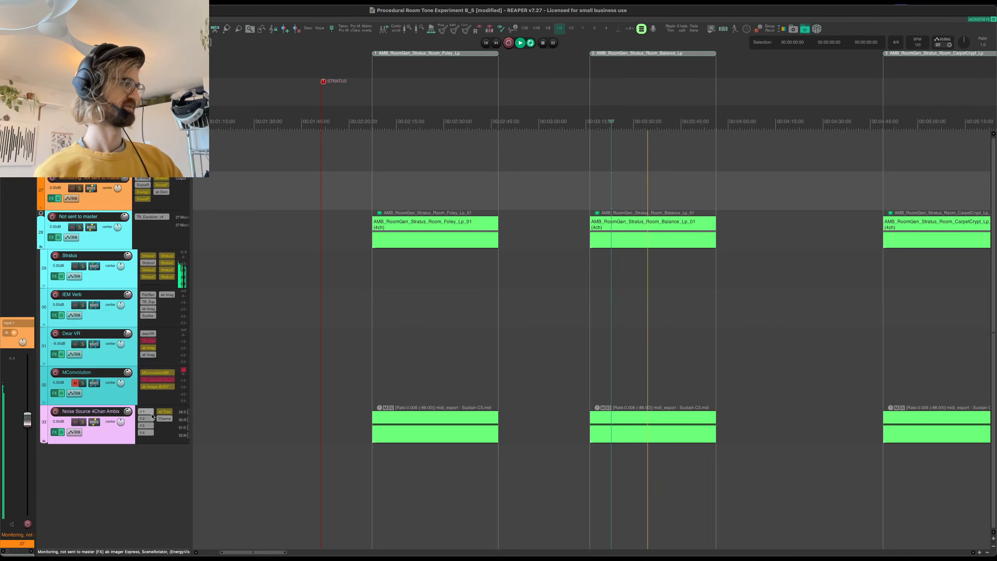
- Float Phase Plant 1 from the first container of the Noise Source 4Chan Ambix track and place it below the room items
{"action": "left_click", "coordinate": [147, 412]}
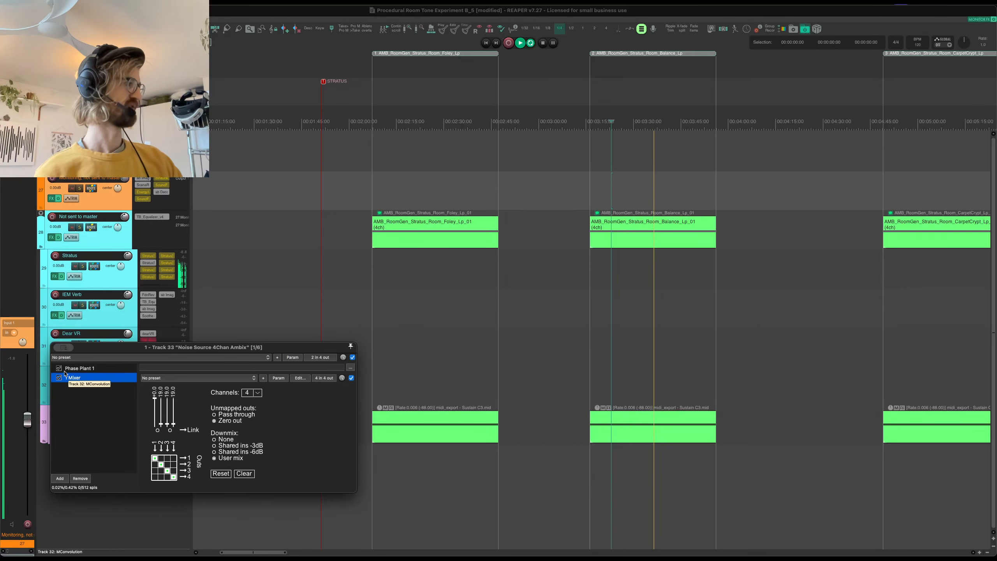
{"action": "left_click", "coordinate": [79, 368]}
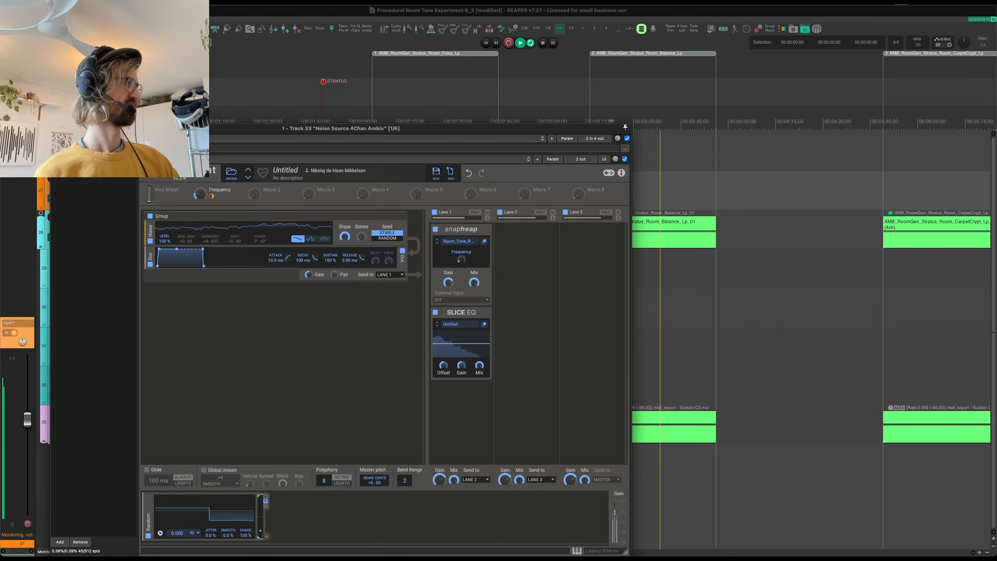
{"action": "double_click", "coordinate": [87, 160]}
{"action": "mouse_move", "coordinate": [64, 128]}
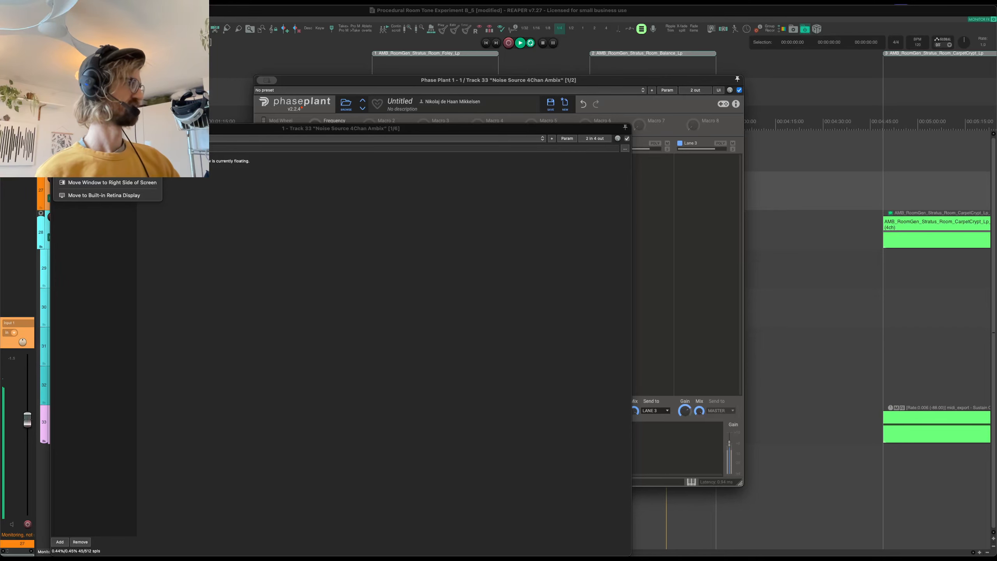
{"action": "left_click_drag", "start_coordinate": [315, 86], "coordinate": [504, 131]}
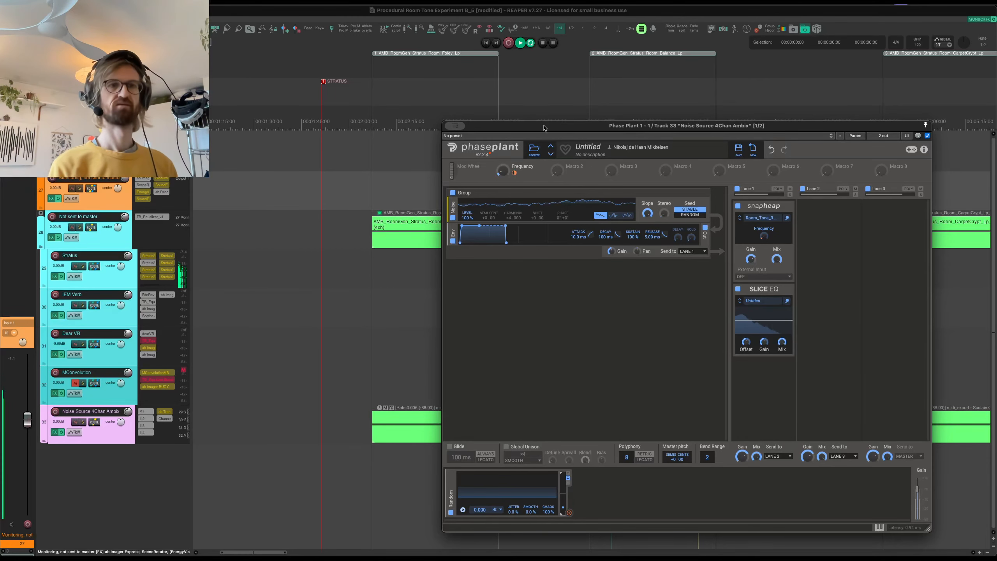
{"action": "left_click_drag", "start_coordinate": [544, 127], "coordinate": [632, 280]}
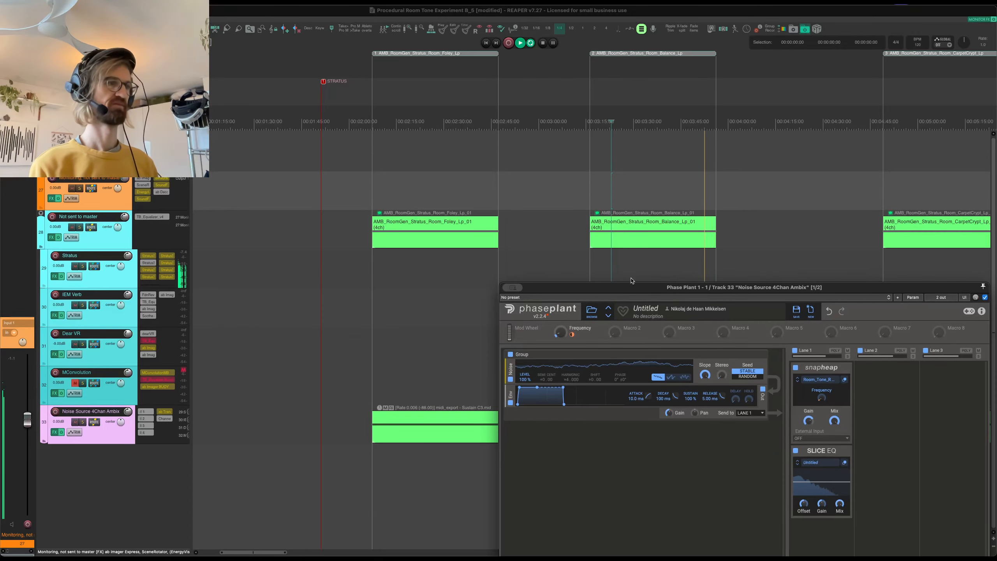
- Audition the AMB_RoomGen_Stratus_Room_CarpetCrypt_Lp_01 and AMB_RoomGen_Stratus_Basement_Lp_01 items with Phase Plant in view, and stop playback
{"action": "scroll", "coordinate": [706, 226], "scroll_direction": "right", "scroll_amount": 10}
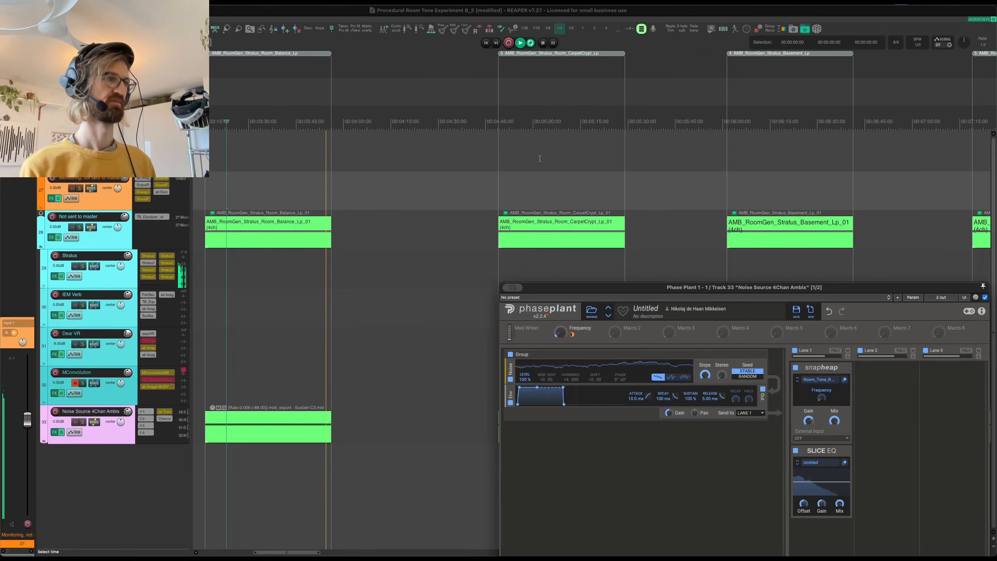
{"action": "left_click", "coordinate": [522, 182]}
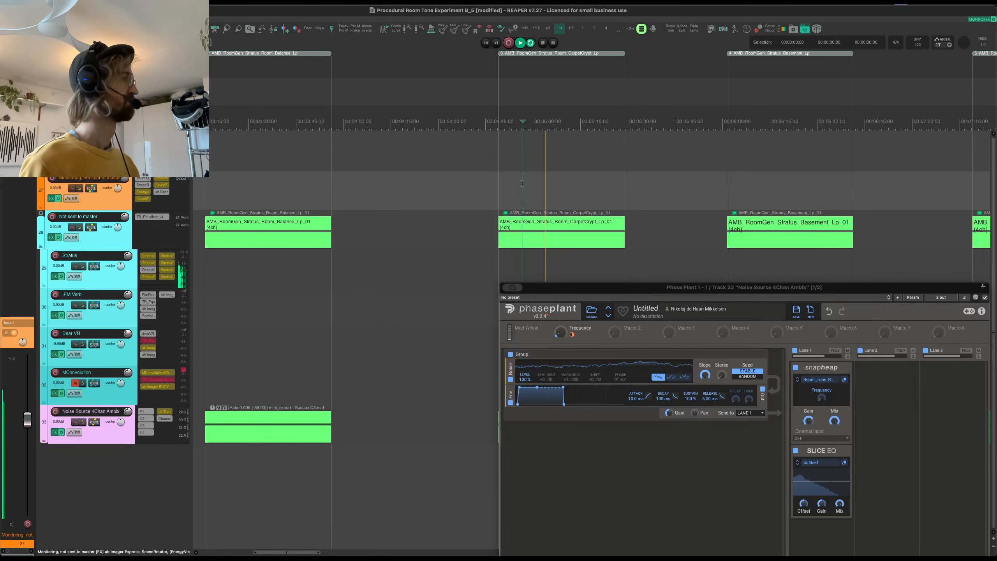
{"action": "left_click", "coordinate": [746, 181]}
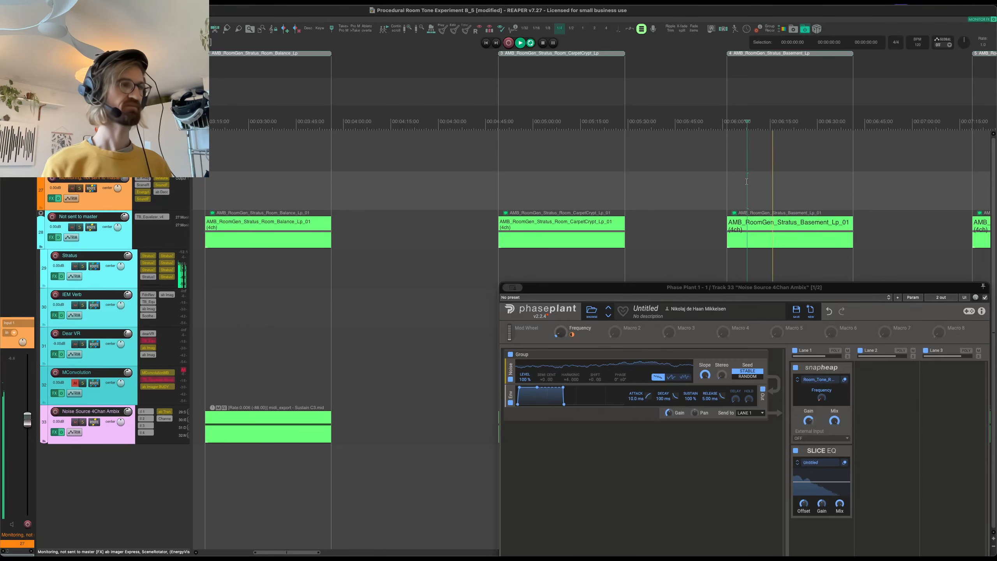
{"action": "key", "text": "space"}
- Audition the AMB_RoomGen_Stratus_Stairwell_Lp_01 and AMB_RoomGen_Stratus_FactoryEmpty_Lp_01 items in turn
{"action": "scroll", "coordinate": [746, 182], "scroll_direction": "right", "scroll_amount": 5}
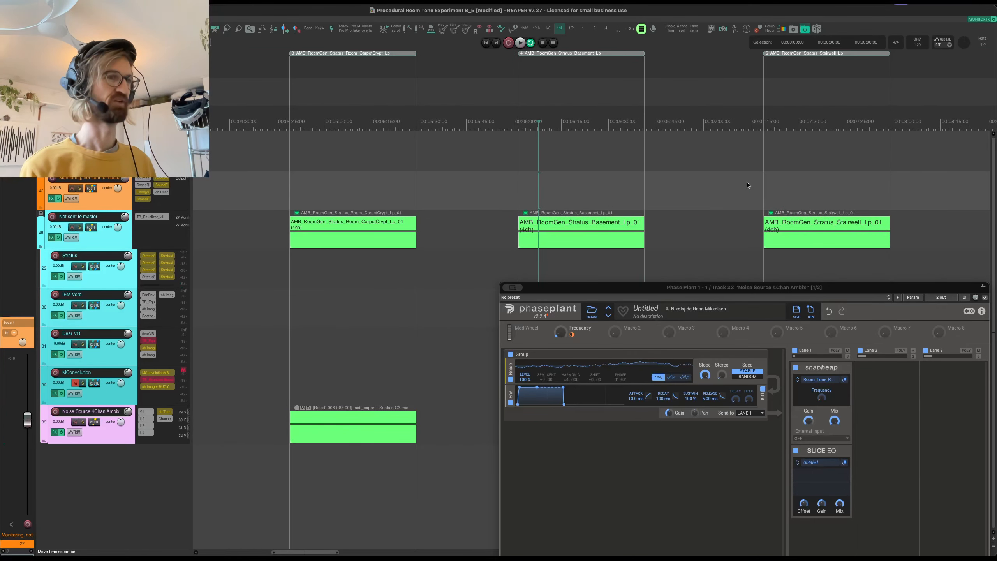
{"action": "scroll", "coordinate": [748, 185], "scroll_direction": "right", "scroll_amount": 2}
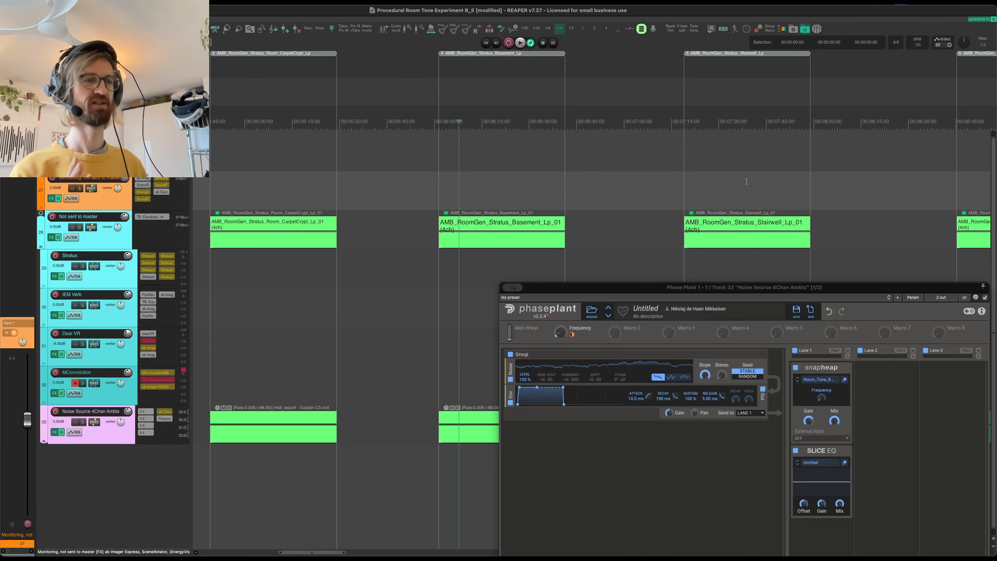
{"action": "scroll", "coordinate": [745, 183], "scroll_direction": "right", "scroll_amount": 4}
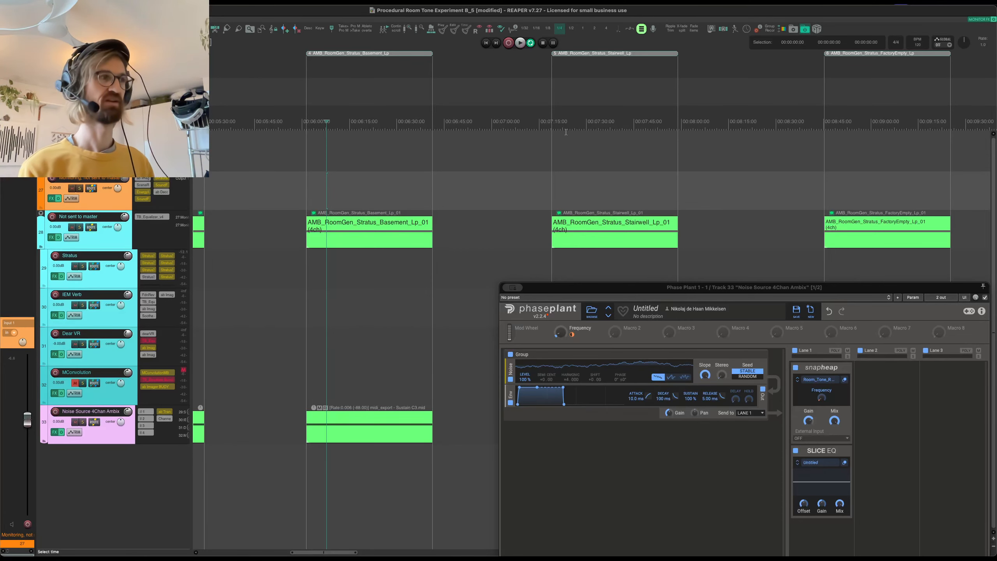
{"action": "left_click", "coordinate": [566, 132]}
{"action": "key", "text": "space"}
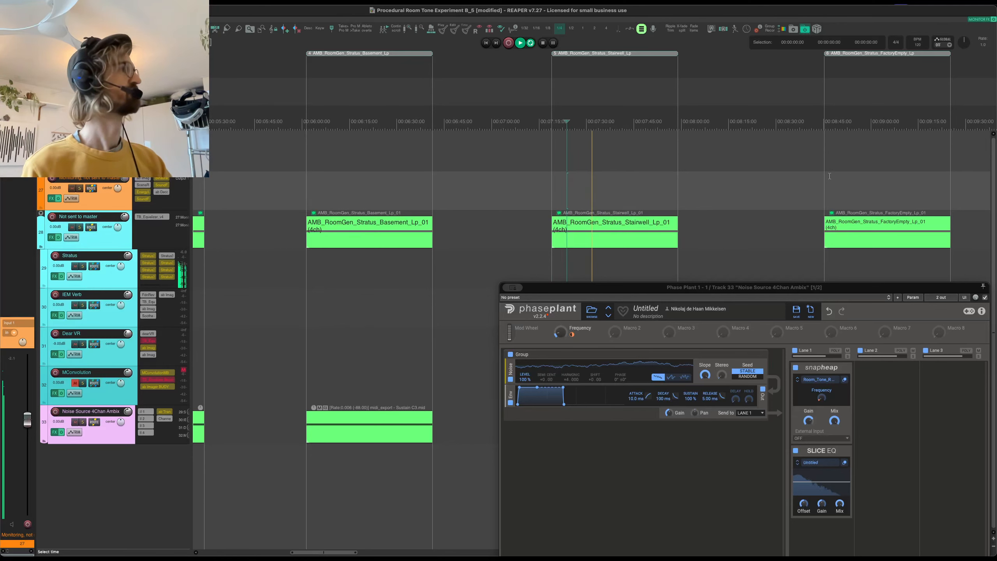
{"action": "left_click", "coordinate": [833, 178]}
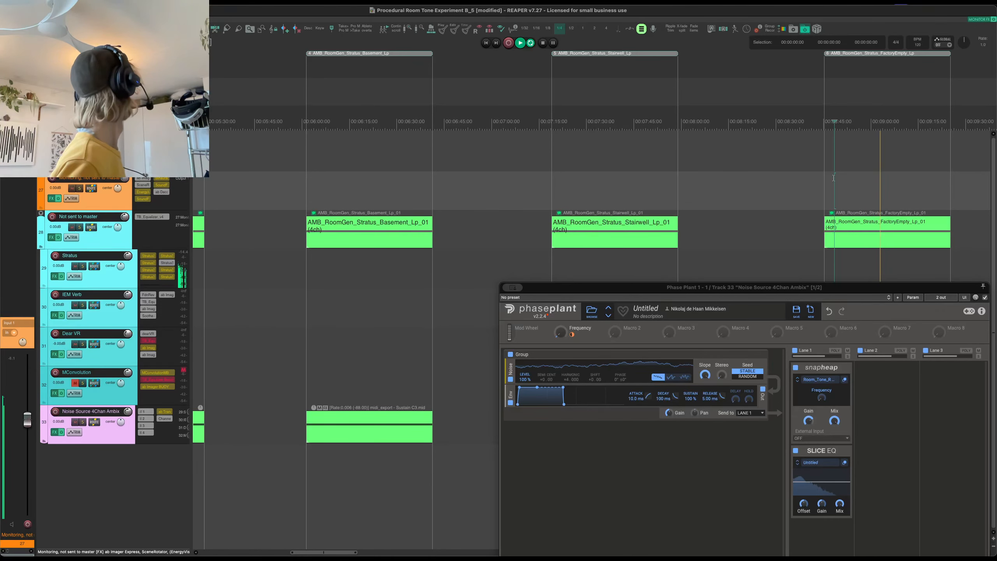
- Audition the AMB_RoomGen_Stratus_Hall_Lp_01 item, then stop playback and close the floating Phase Plant window
{"action": "scroll", "coordinate": [783, 116], "scroll_direction": "right", "scroll_amount": 10}
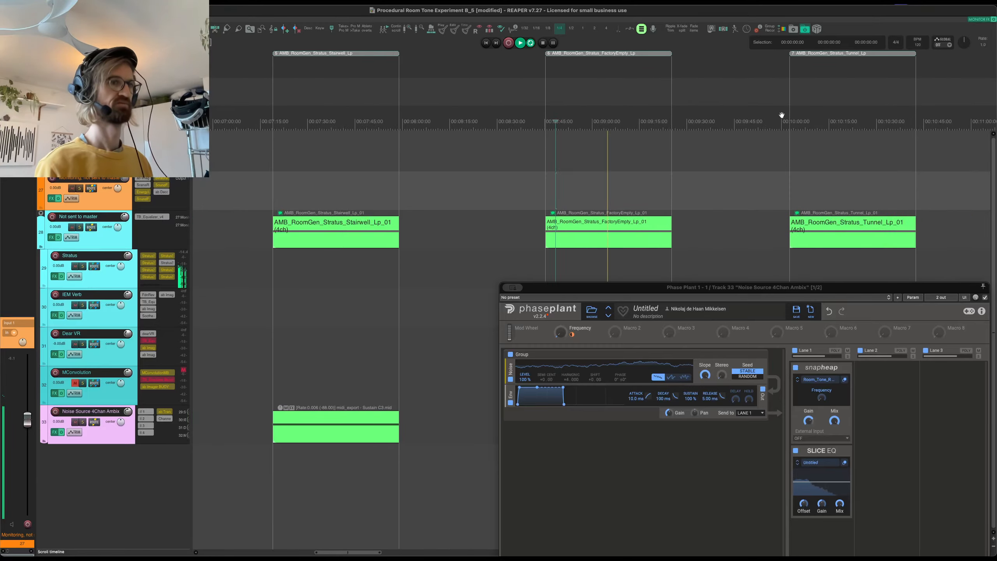
{"action": "scroll", "coordinate": [781, 116], "scroll_direction": "right", "scroll_amount": 10}
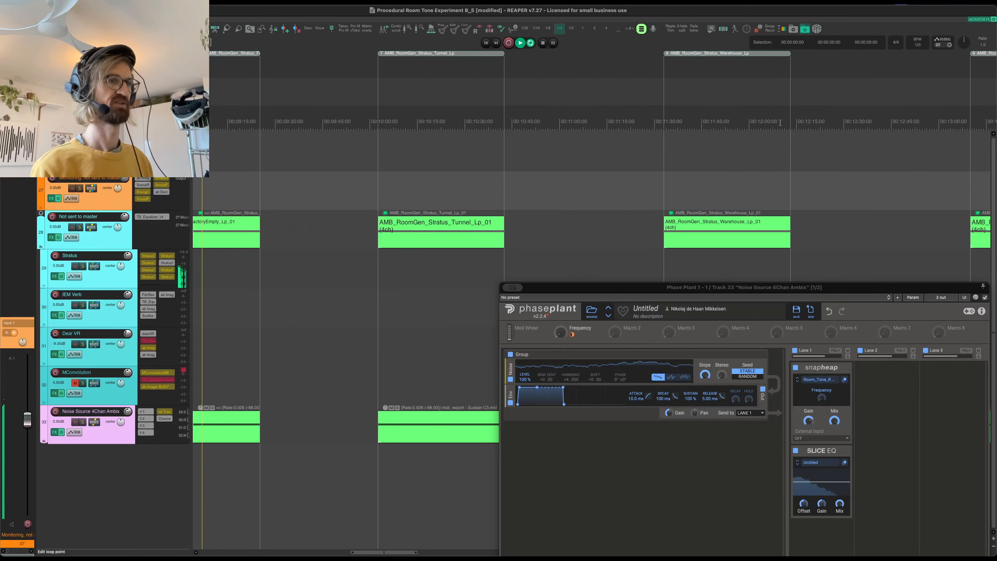
{"action": "scroll", "coordinate": [767, 140], "scroll_direction": "left", "scroll_amount": 1}
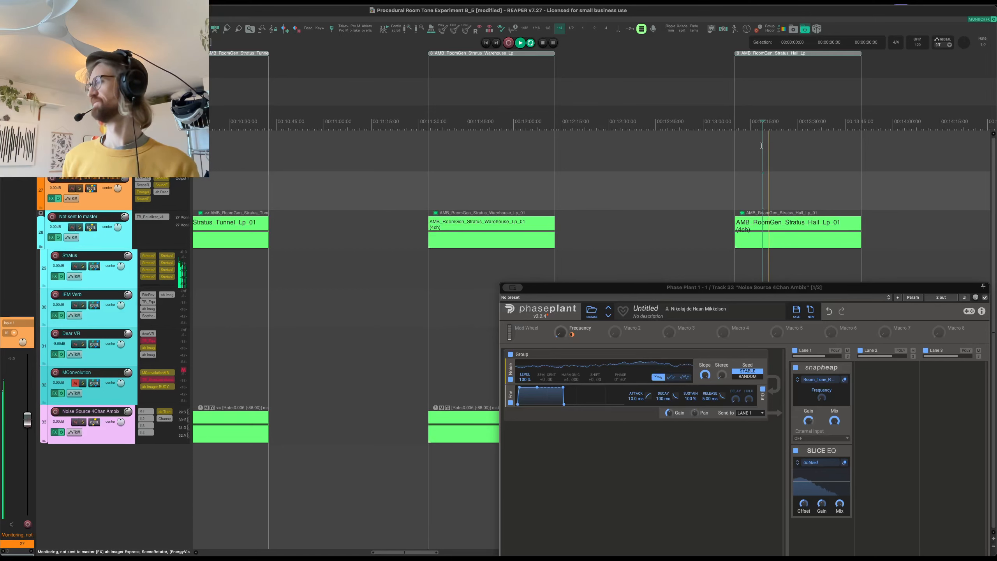
{"action": "key", "text": "space"}
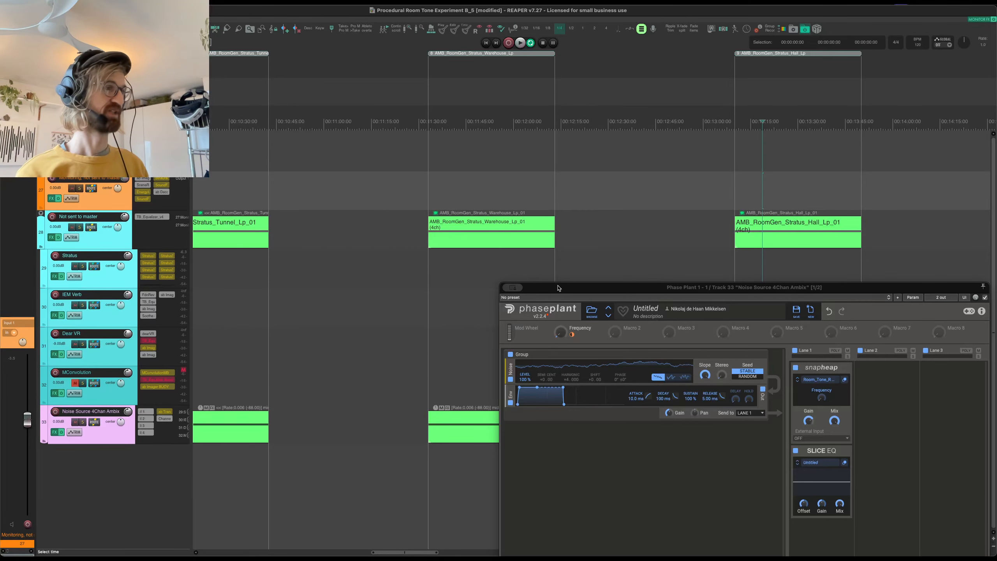
{"action": "left_click_drag", "start_coordinate": [559, 288], "coordinate": [433, 96]}
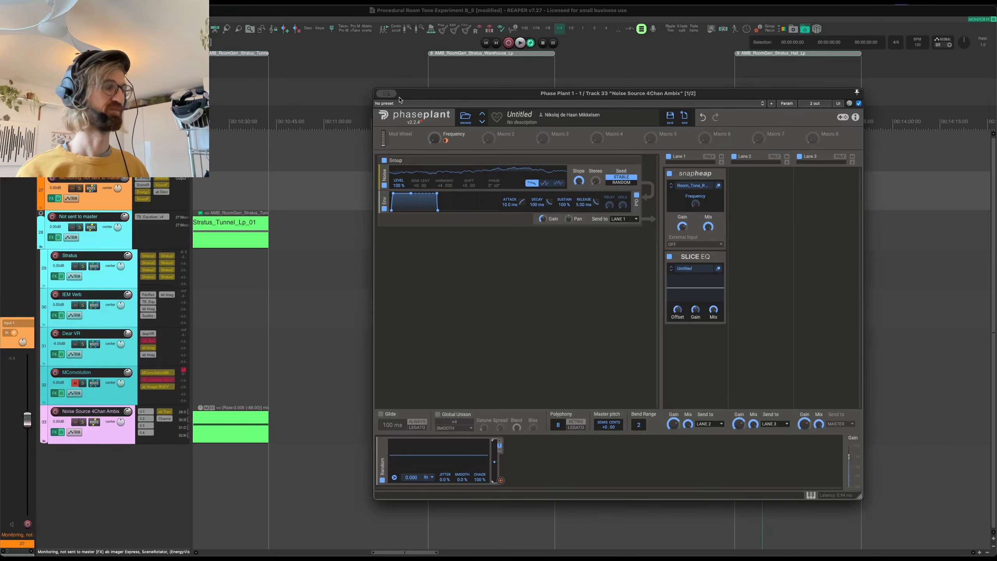
{"action": "key", "text": "Escape"}
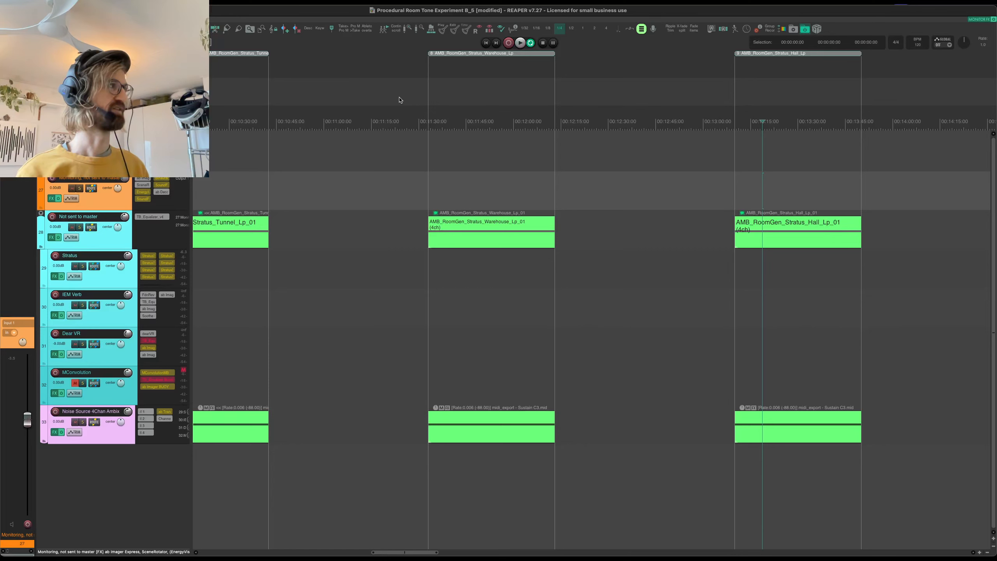